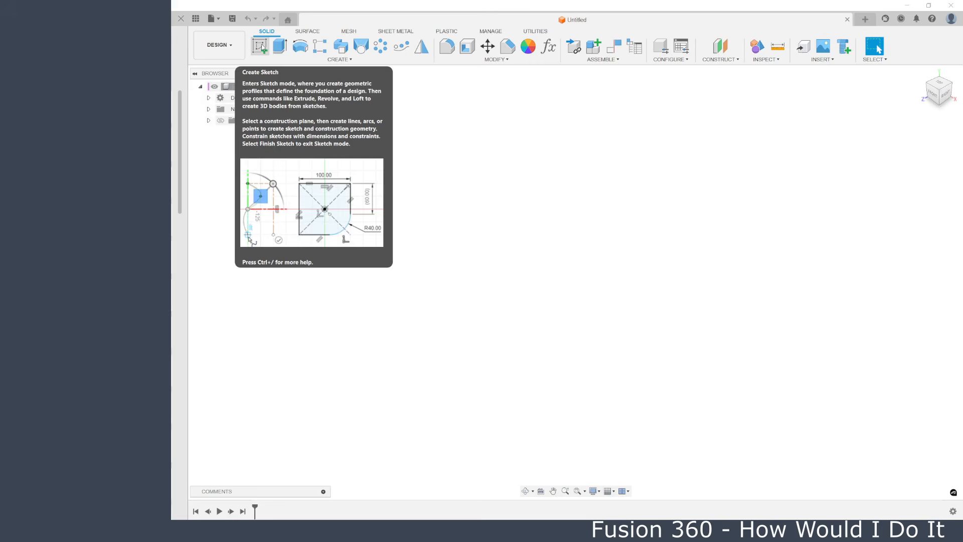
Start a sketch on the horizontal origin plane and draw a two-point rectangle about 141 mm wide around the origin.
left_click(260, 47)
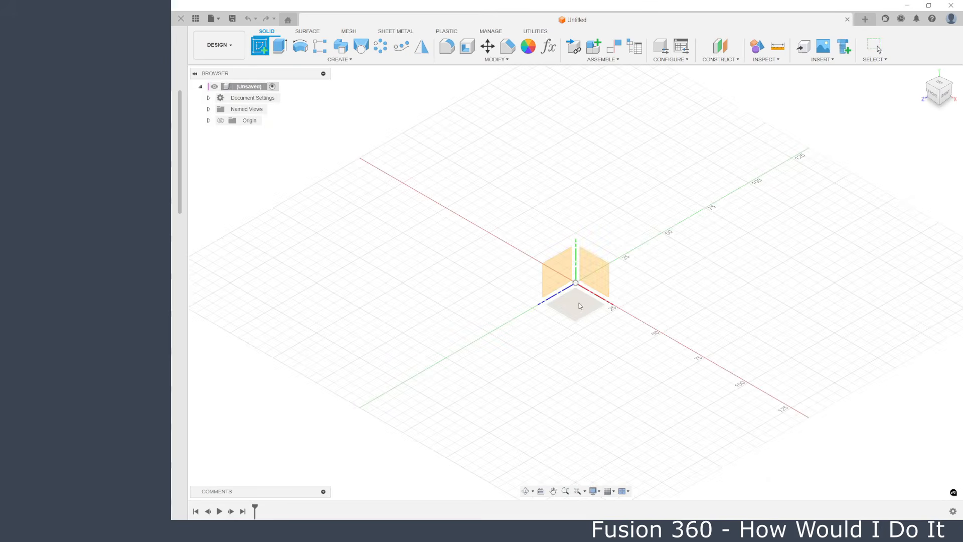
left_click(580, 306)
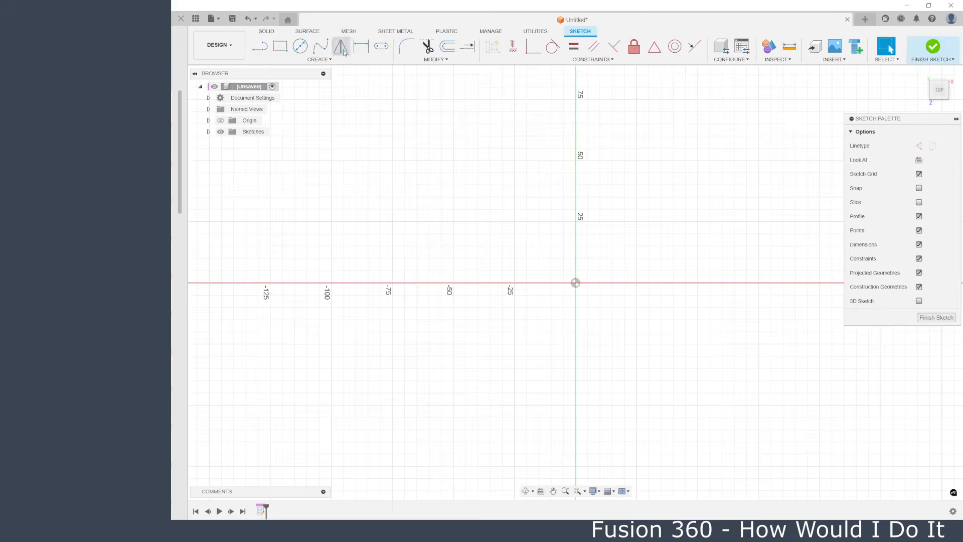
key("r")
left_click(364, 189)
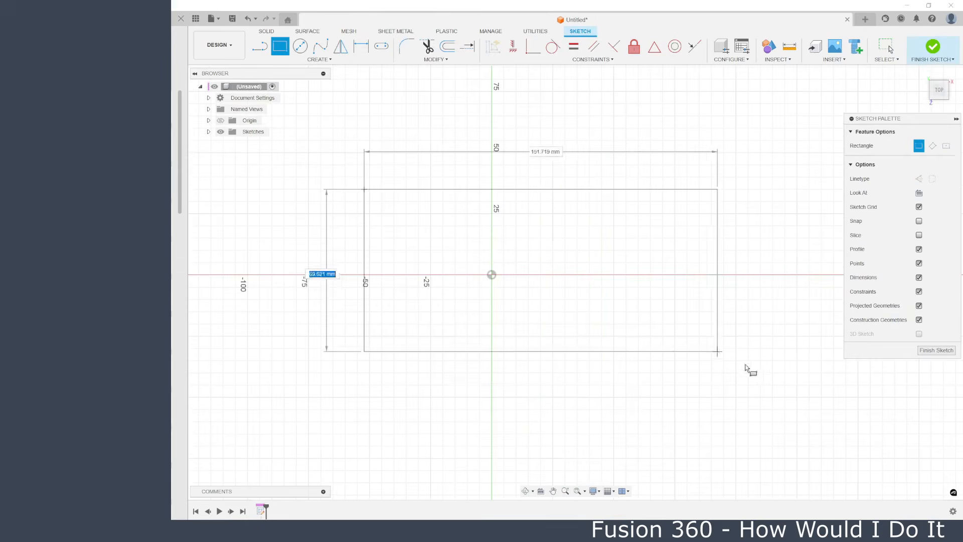
left_click(709, 388)
Centre the rectangle on the origin by aligning the midpoints of its upper and right edges with horizontal/vertical constraints.
left_click(513, 46)
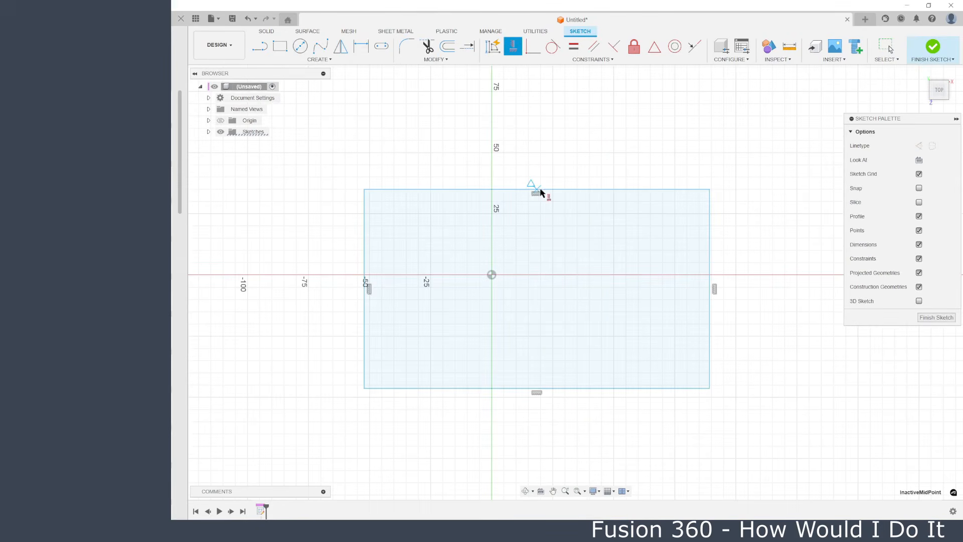
left_click(492, 275)
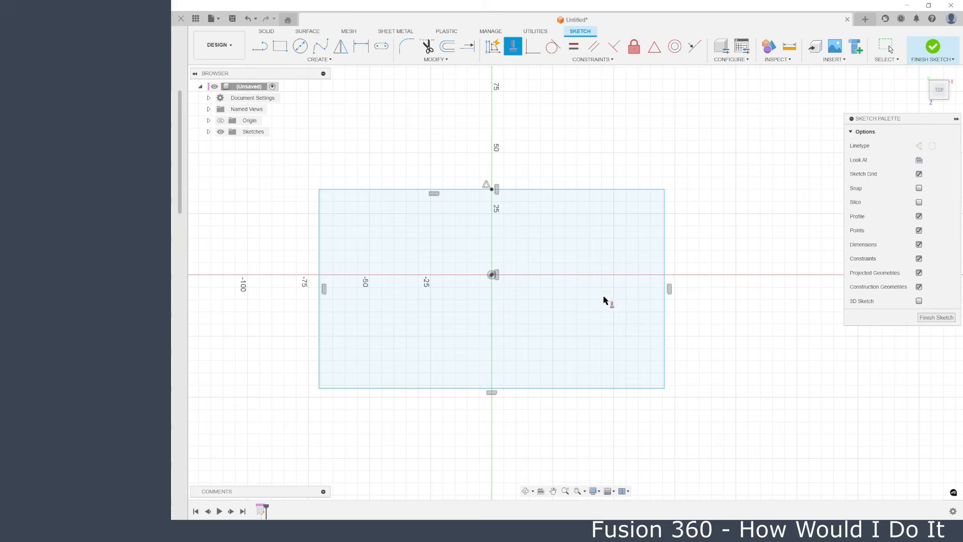
left_click(664, 289)
left_click(493, 275)
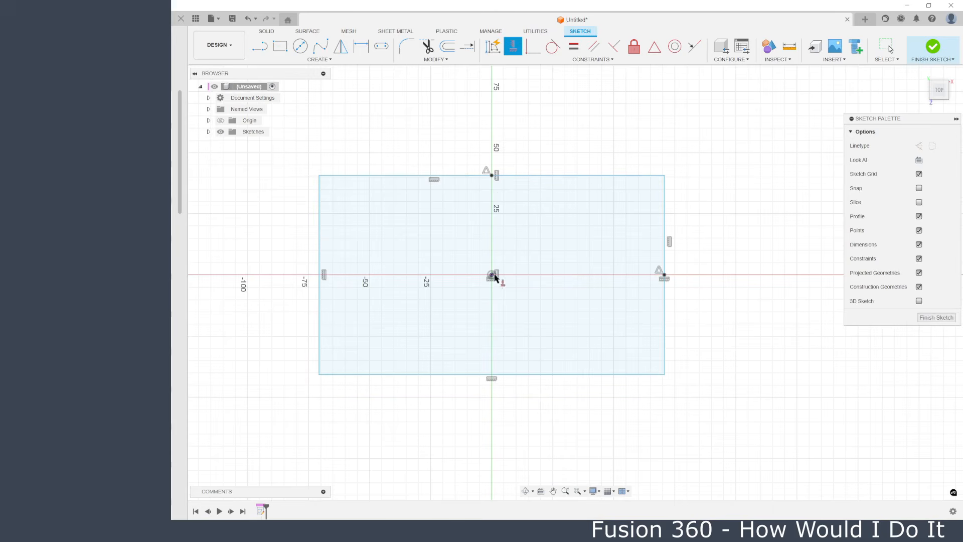
Dimension the rectangle to 200 mm wide and 100 mm high.
left_click(361, 52)
left_click(457, 176)
left_click(501, 113)
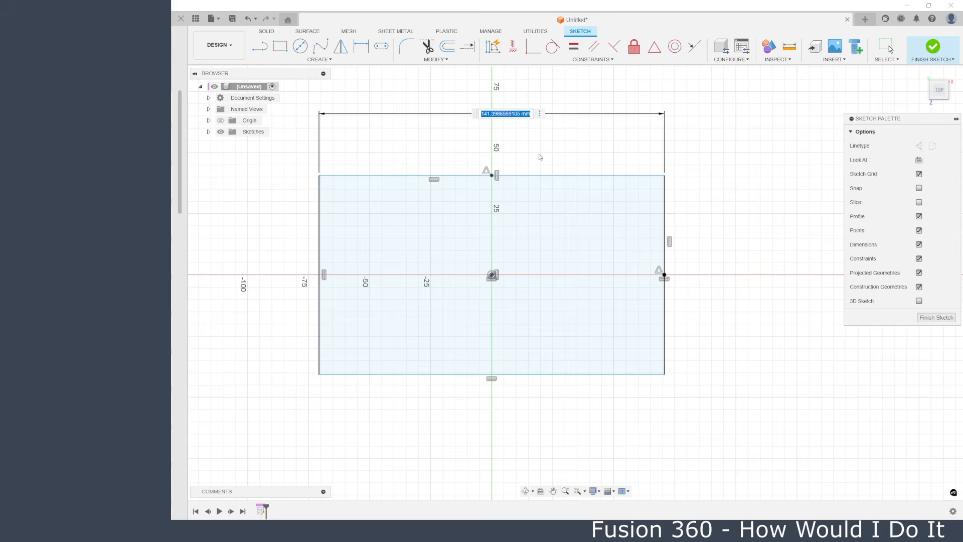
type("20")
key("Return")
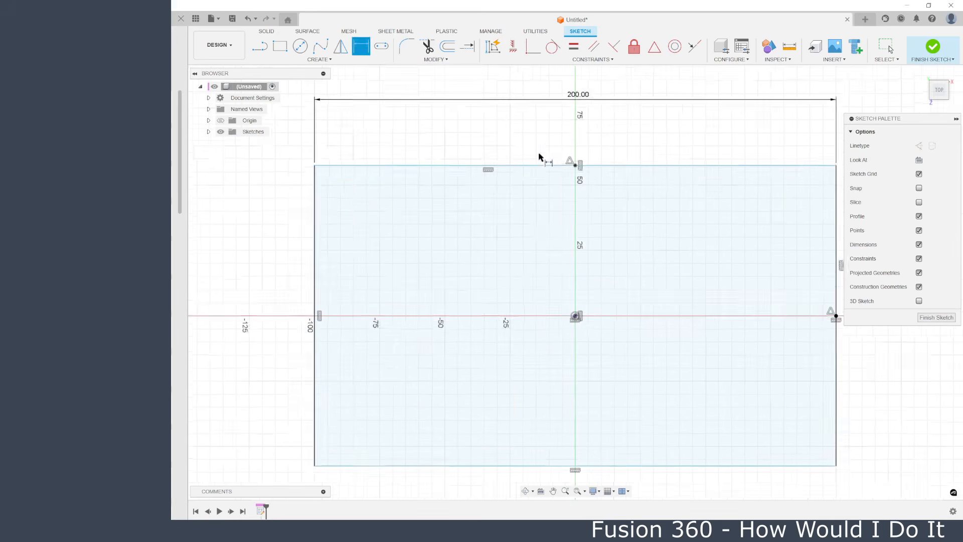
scroll(545, 190, "down", 3)
left_click(403, 235)
left_click(341, 246)
type("100")
key("Return")
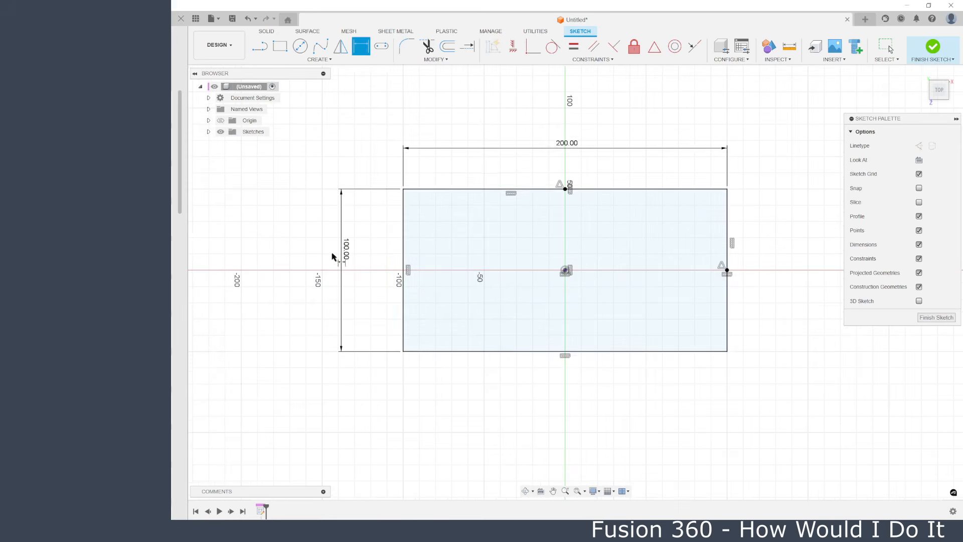
Fillet all four corners of the rectangle with a 20 mm radius and finish the sketch.
left_click(408, 47)
left_click(374, 213)
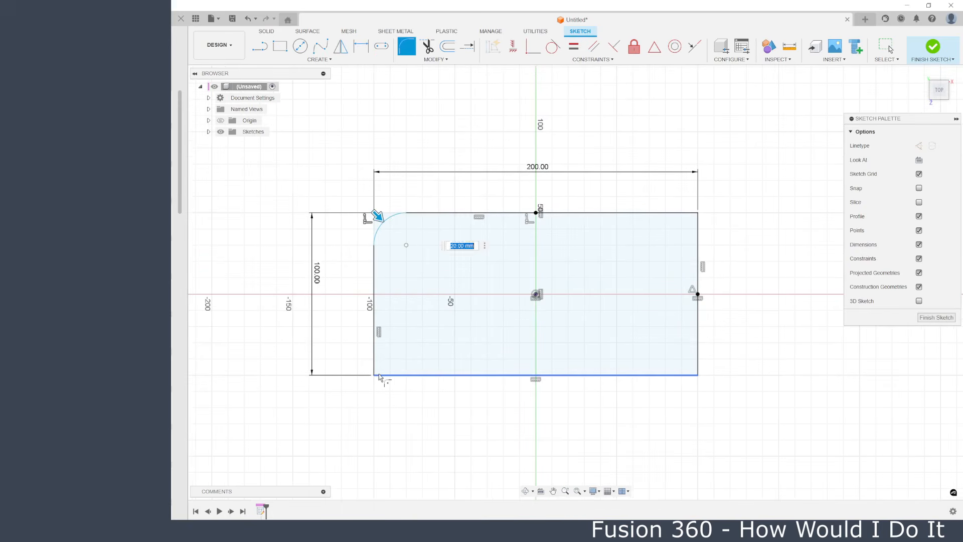
left_click(377, 376)
left_click(695, 373)
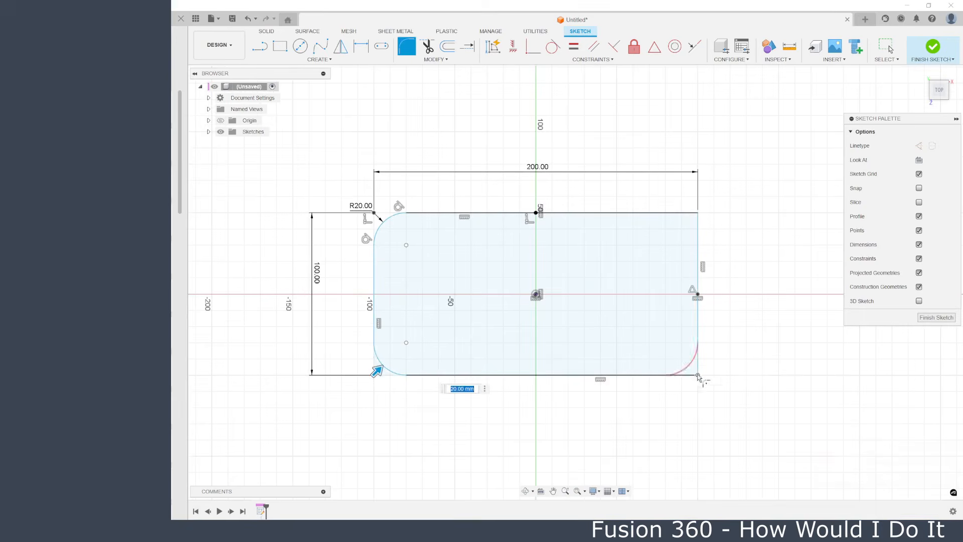
left_click(694, 214)
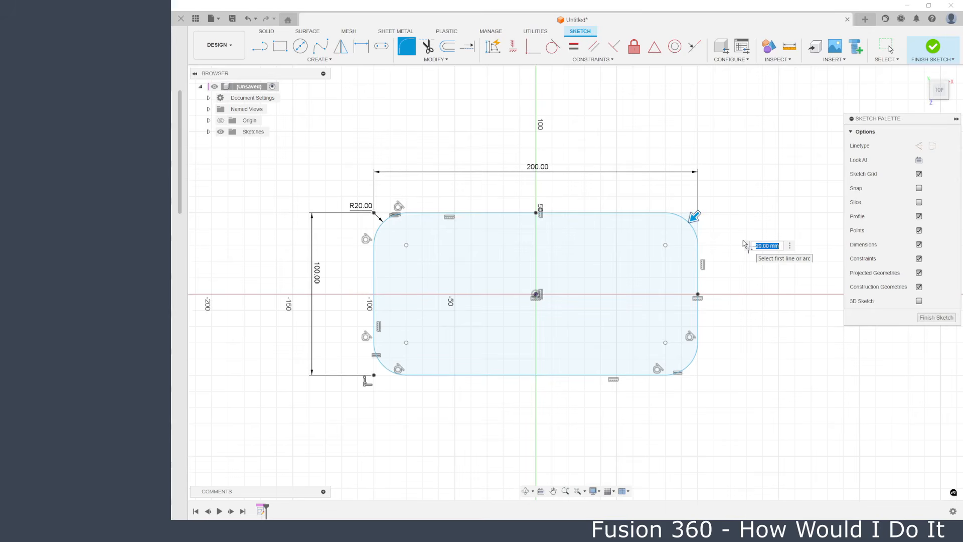
left_click(932, 46)
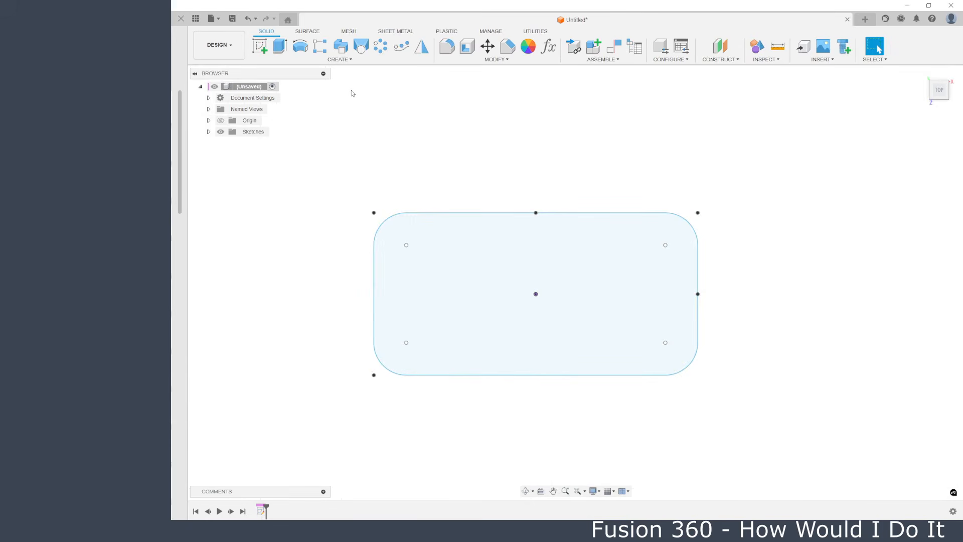
Start a sketch on the vertical YZ plane and project the rounded rectangle's near long edge into it as a point.
left_click(261, 48)
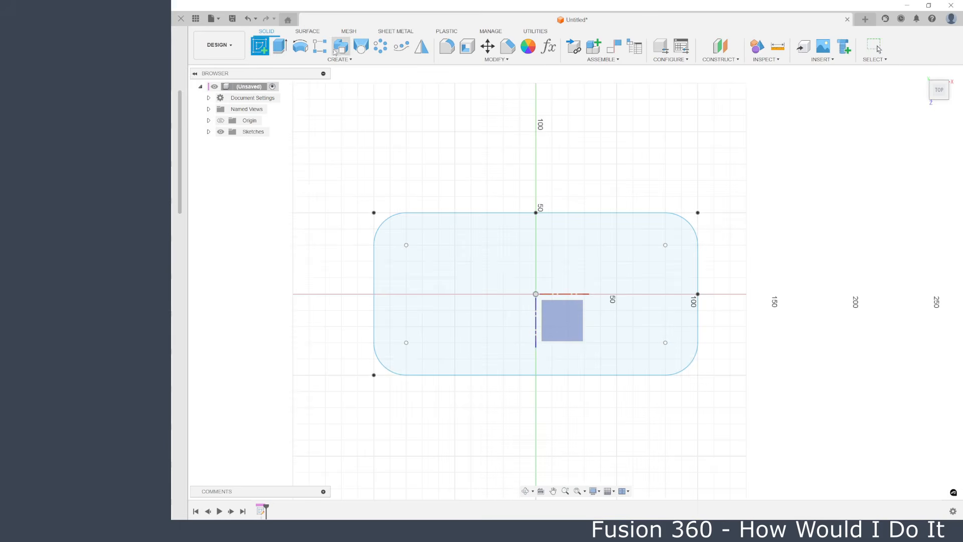
mouse_move(400, 266)
middle_mouse_down("shift")
mouse_move(444, 216)
mouse_move(477, 248)
mouse_move(490, 239)
mouse_move(621, 254)
middle_mouse_up("shift")
mouse_move(660, 280)
middle_mouse_down("shift")
mouse_move(621, 269)
mouse_move(666, 269)
mouse_move(634, 281)
mouse_move(661, 285)
mouse_move(640, 222)
middle_mouse_up("shift")
left_click(635, 282)
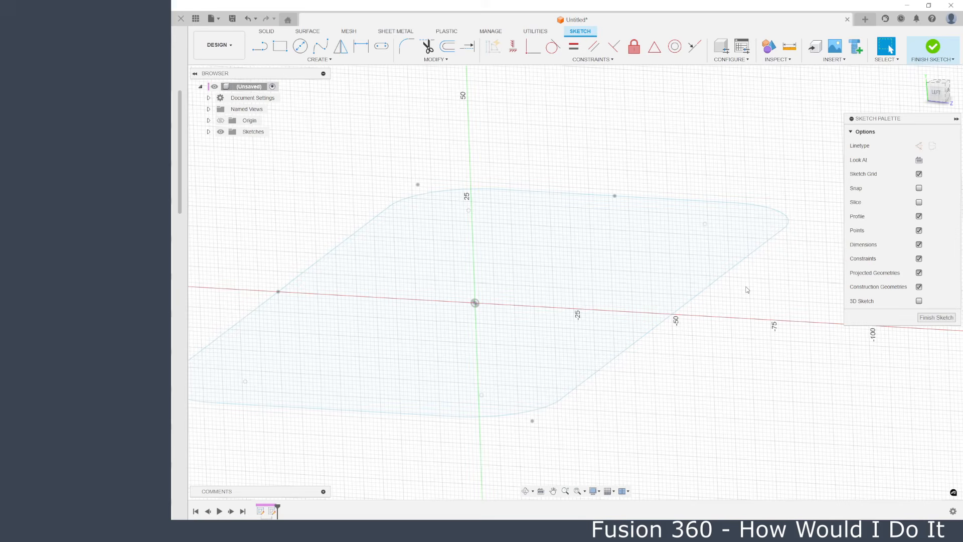
key("p")
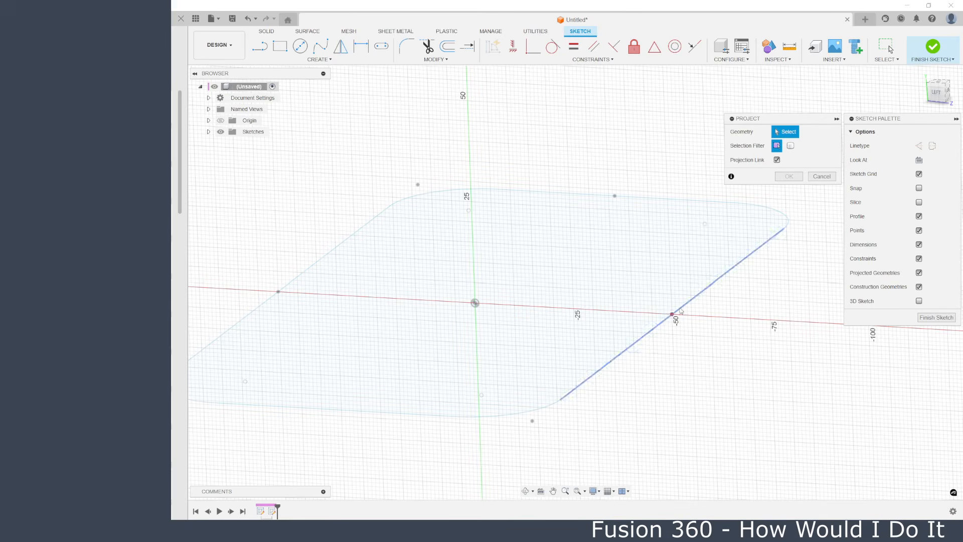
left_click(707, 291)
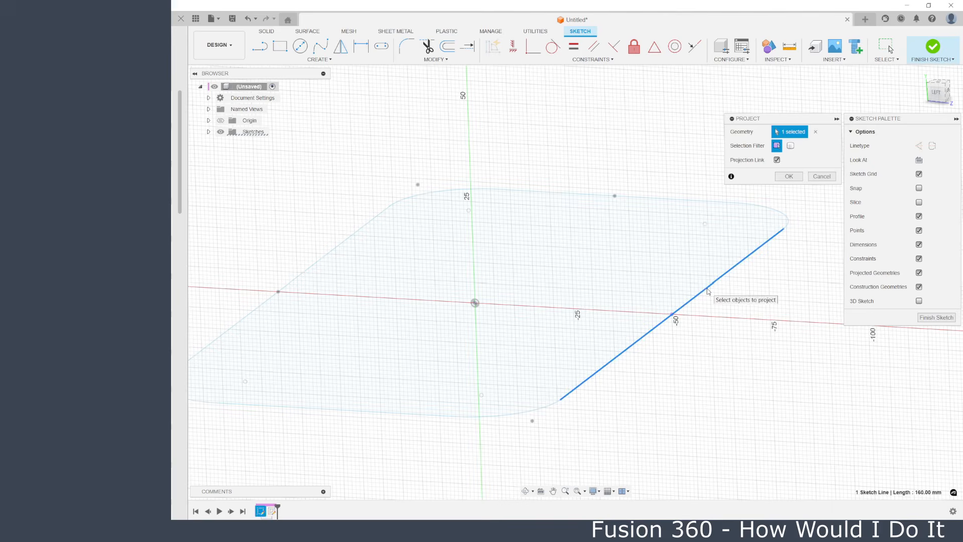
left_click(789, 176)
Viewing the sketch plane from the left, draw a small upright rectangle about 5.3 by 10.9 mm around the projected point.
scroll(671, 309, "up", 5)
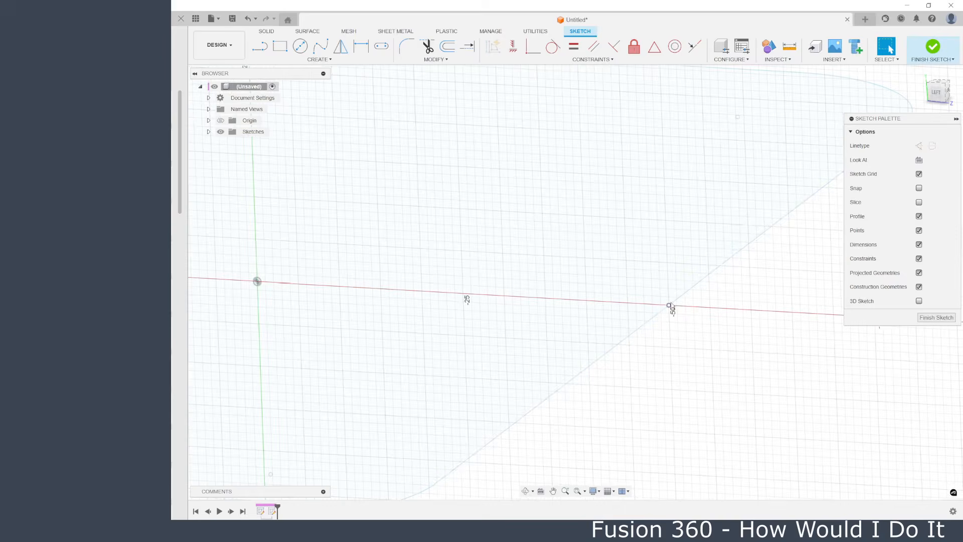
scroll(662, 318, "down", 2)
scroll(658, 330, "down", 2)
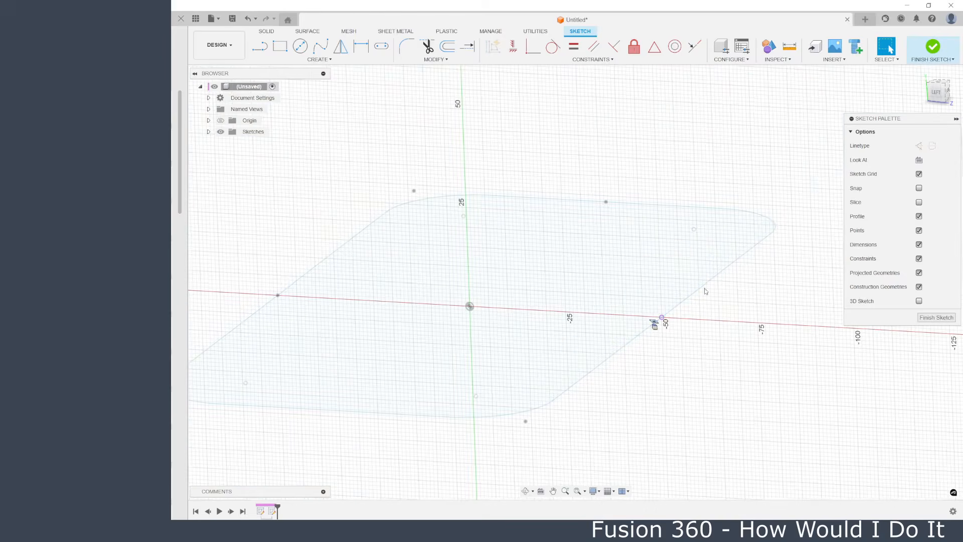
left_click(936, 93)
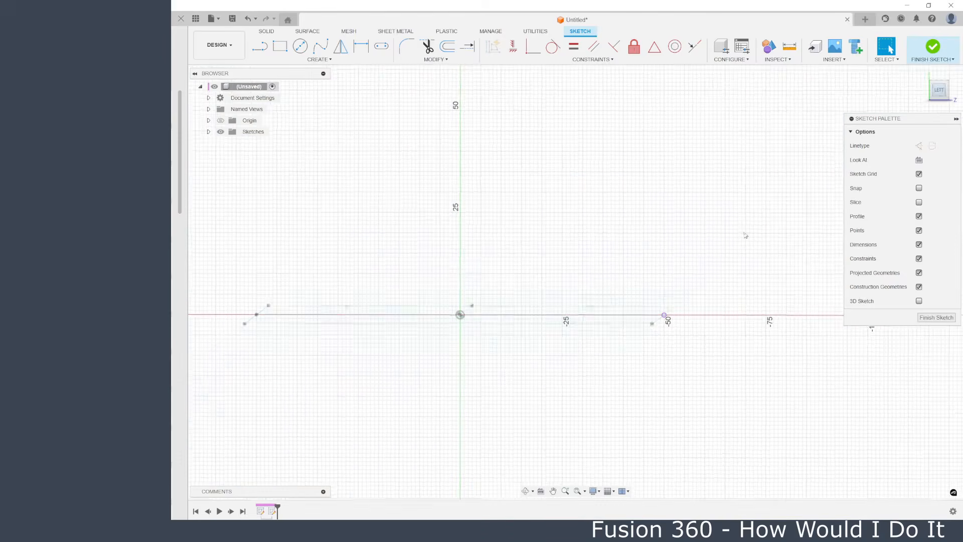
left_click(283, 47)
scroll(657, 326, "up", 3)
left_click(625, 276)
left_click(671, 369)
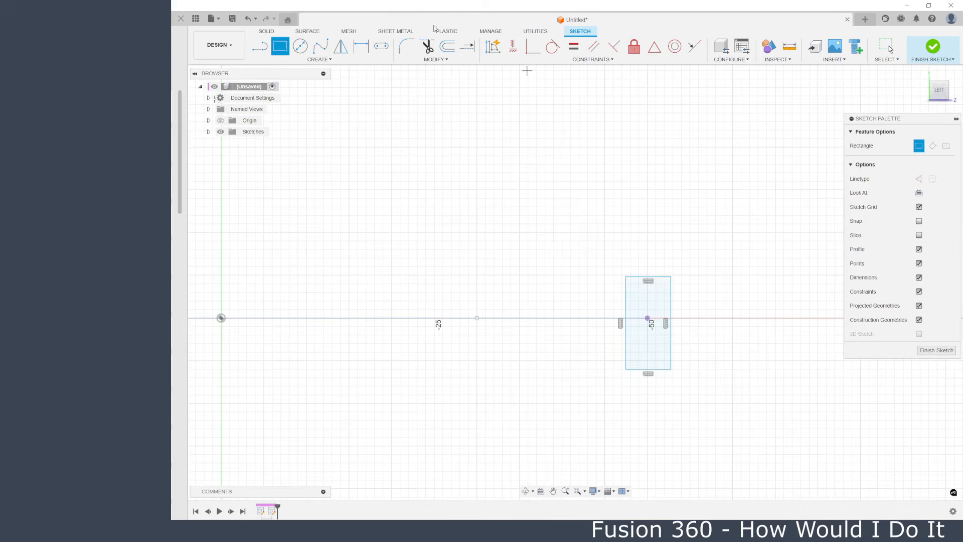
Centre the small rectangle on the projected point by aligning the midpoints of its top and right edges with it.
left_click(513, 46)
left_click(653, 281)
left_click(648, 318)
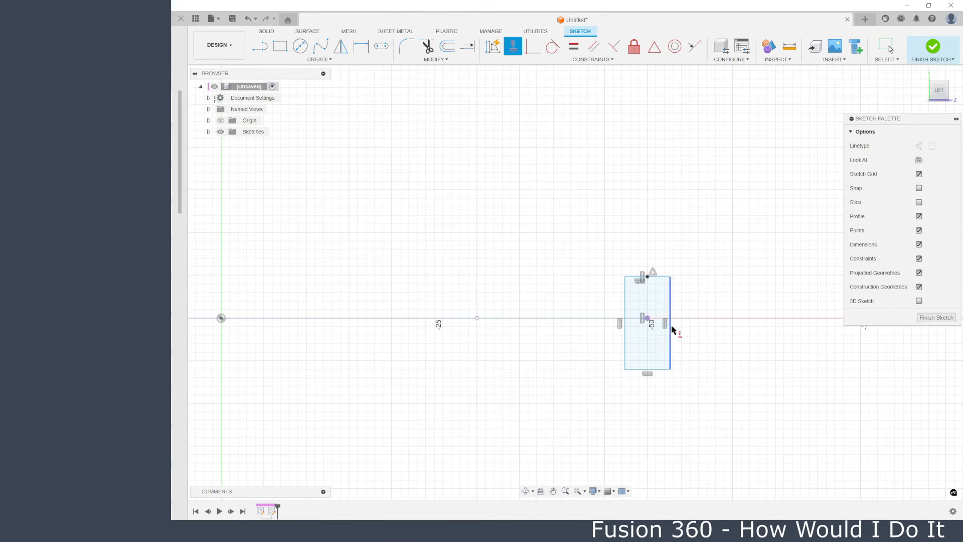
left_click(671, 330)
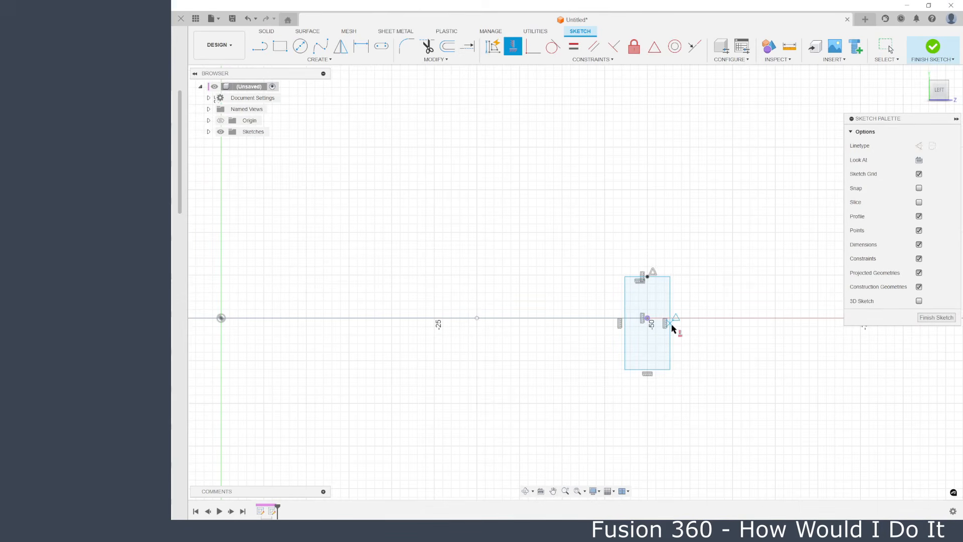
left_click(647, 321)
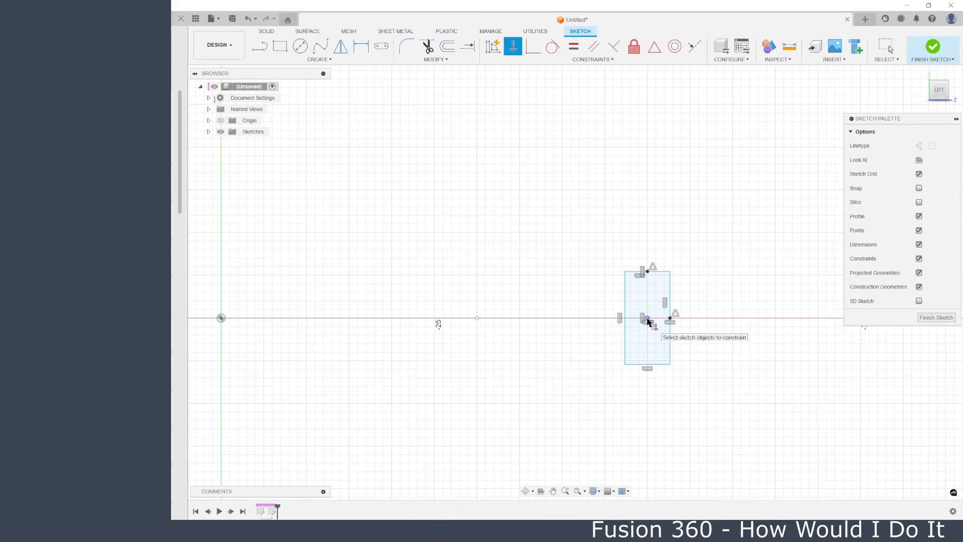
Dimension the small profile rectangle to 5 mm wide and 10 mm high, and finish the sketch.
left_click(361, 46)
left_click(648, 273)
left_click(658, 242)
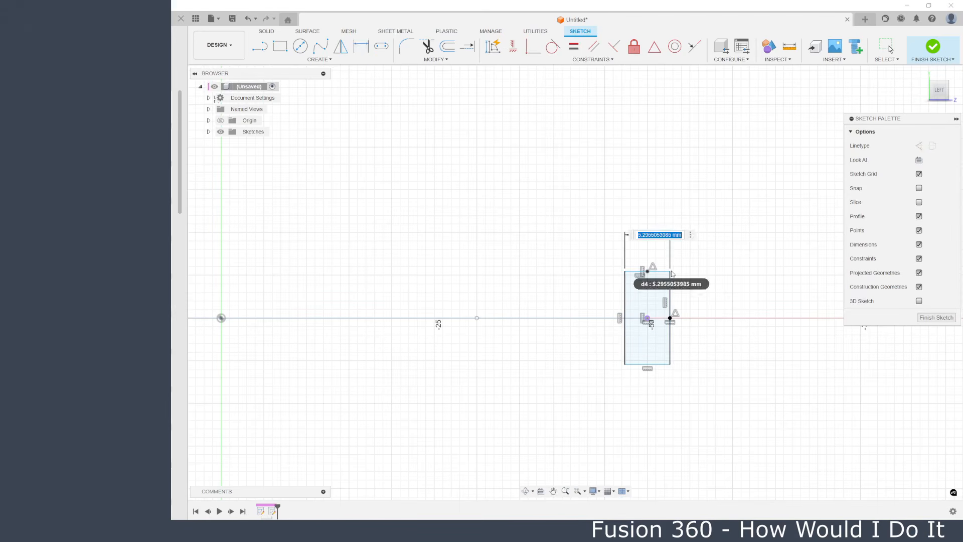
type("5")
key("Return")
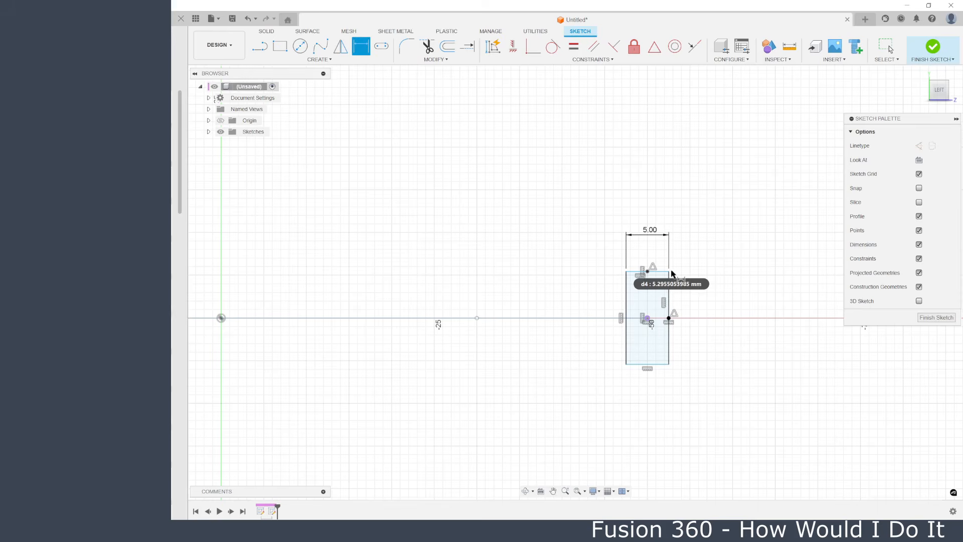
left_click(668, 301)
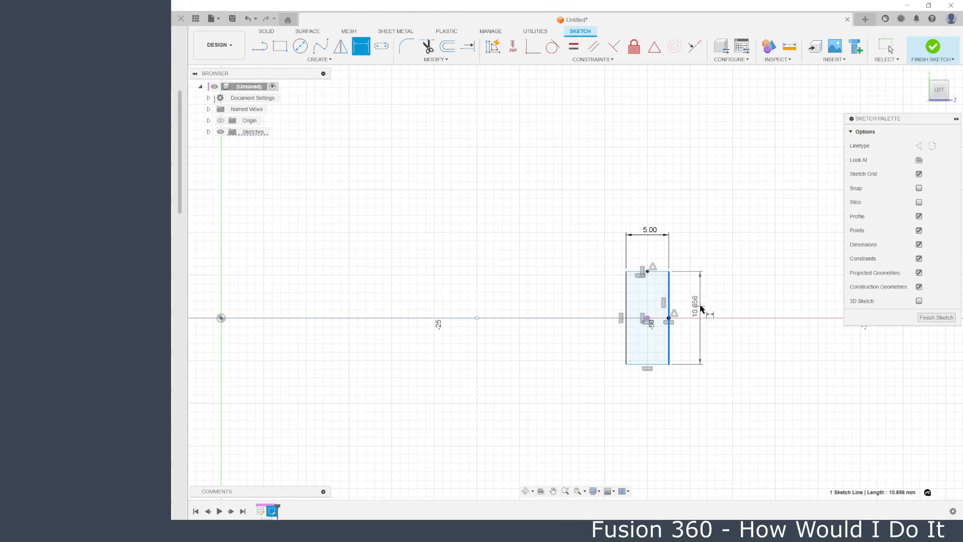
left_click(703, 307)
type("10")
key("Return")
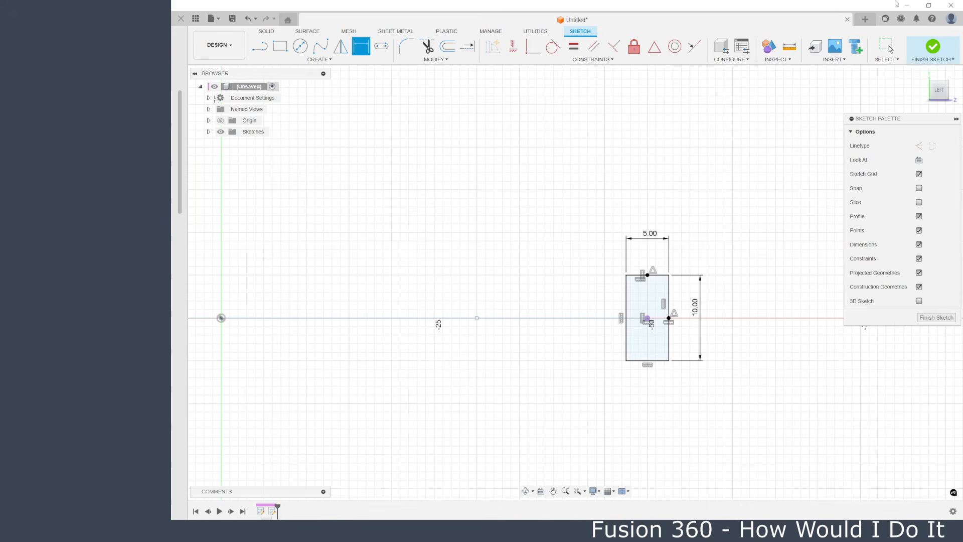
left_click(934, 47)
Sweep the small rectangular profile along the chained rounded-rectangle path as a new body, with perpendicular orientation.
middle_click_drag(679, 189, 667, 201, "shift")
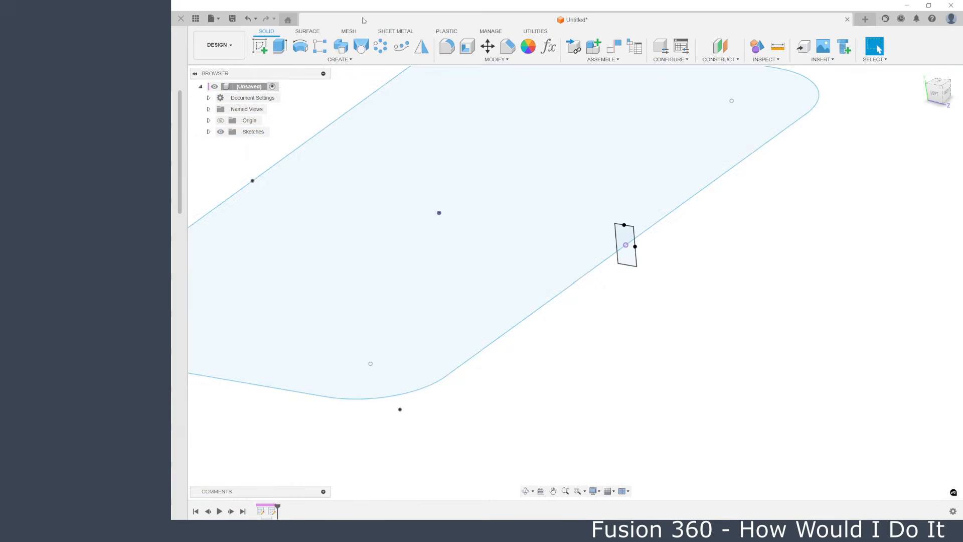
left_click(341, 46)
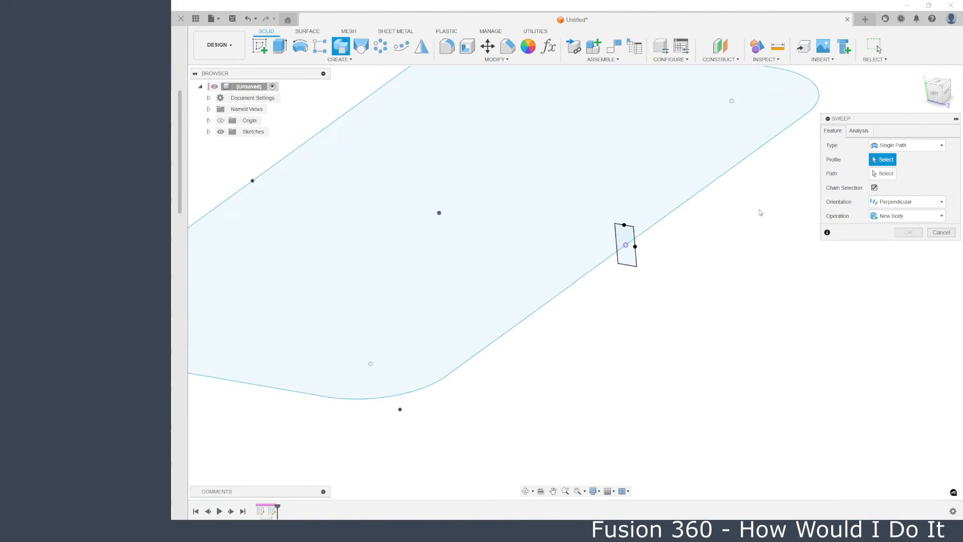
left_click(626, 251)
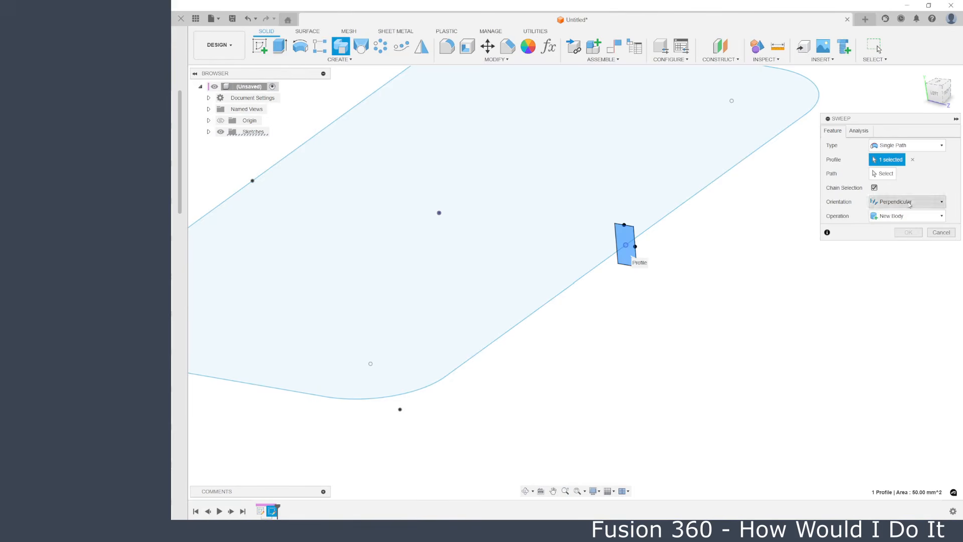
left_click(732, 173)
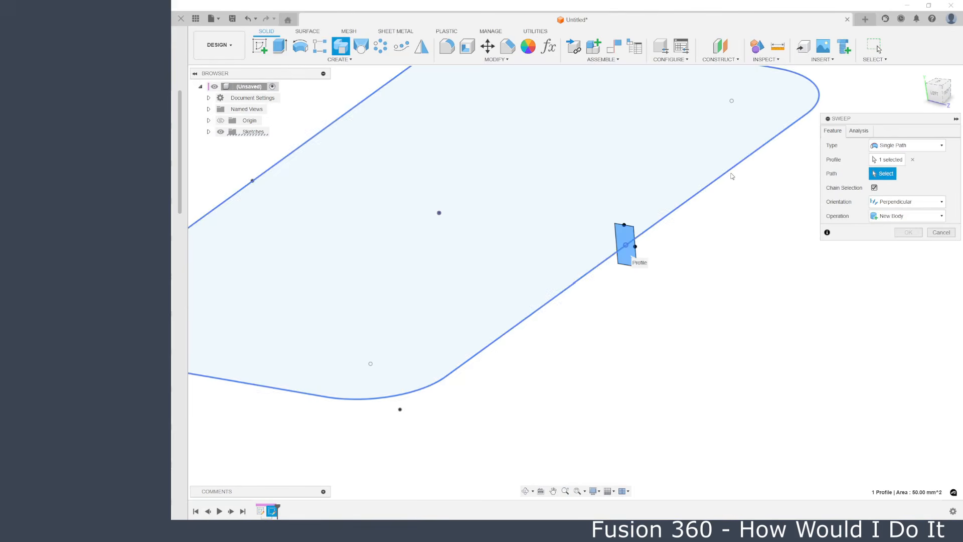
middle_click_drag(745, 241, 760, 317)
scroll(759, 317, "down", 3)
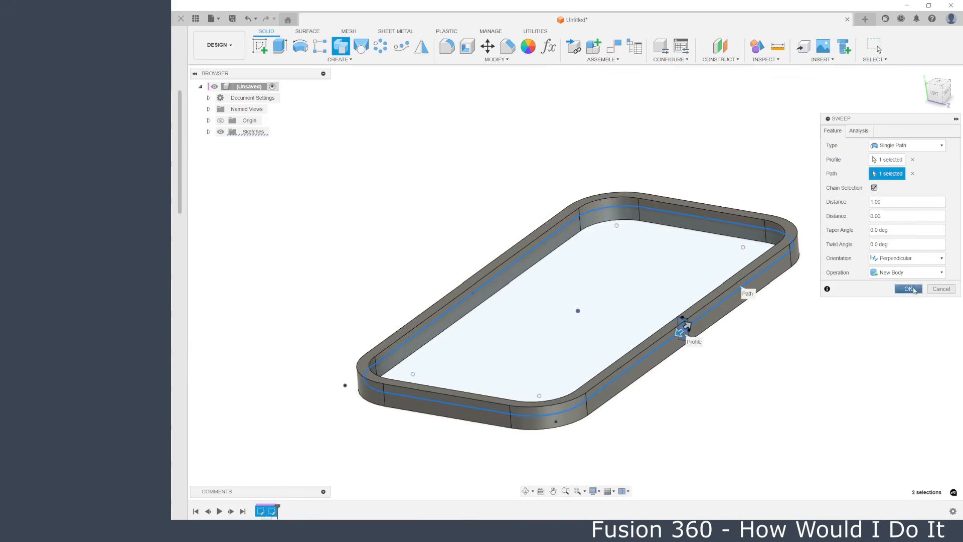
left_click(909, 289)
middle_click_drag(833, 258, 813, 241, "shift")
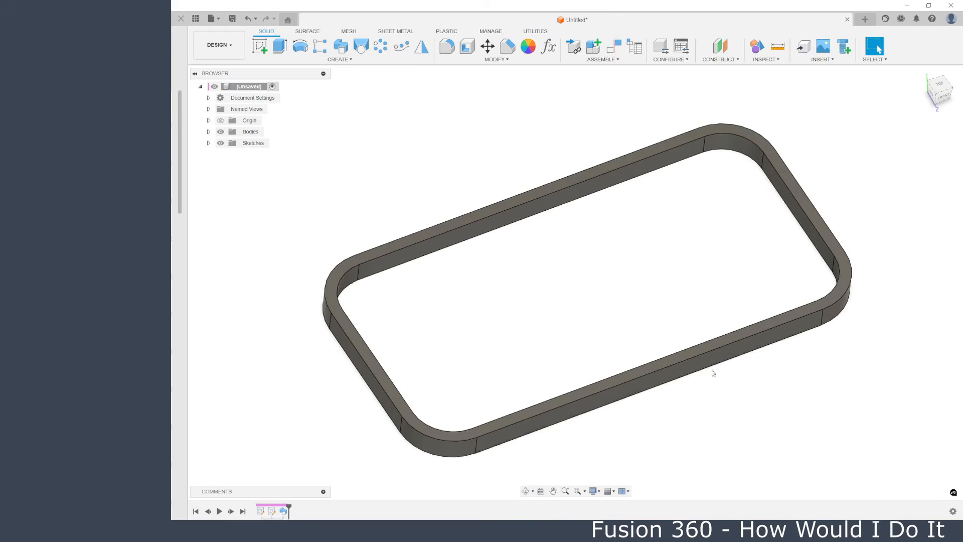
scroll(701, 351, "up", 5)
scroll(647, 337, "down", 2)
scroll(640, 317, "up", 3)
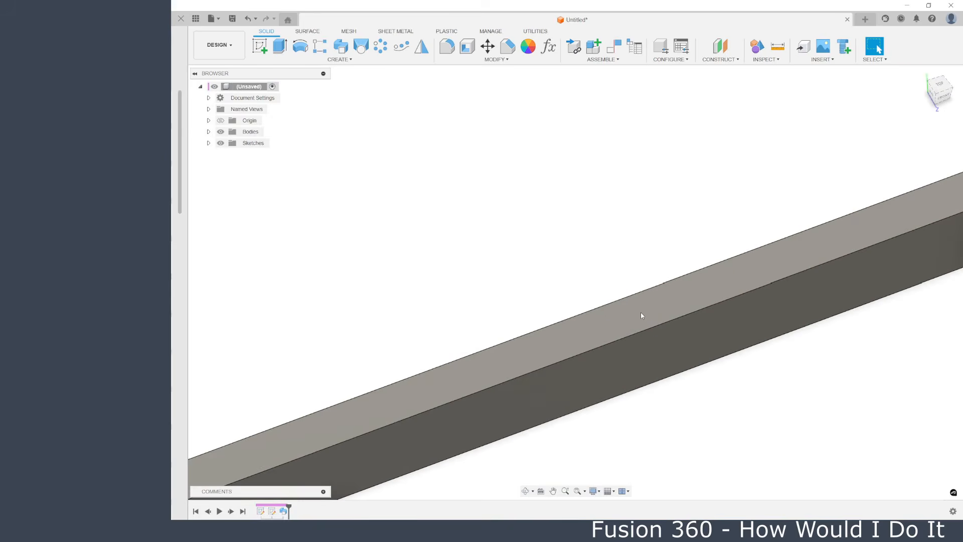
Start a new sketch on the top face of the swept frame.
scroll(641, 315, "down", 1)
left_click(642, 314)
scroll(638, 307, "down", 5)
scroll(636, 308, "up", 2)
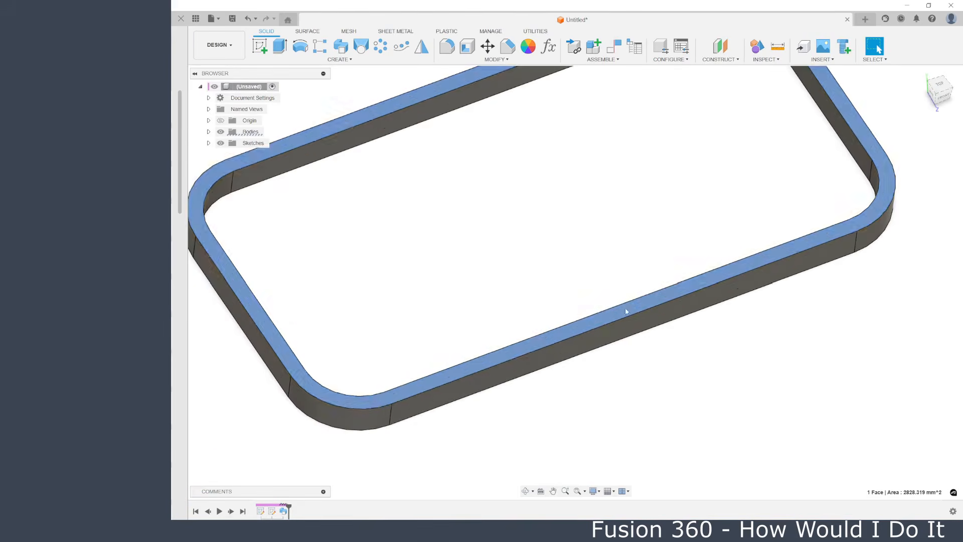
scroll(634, 311, "down", 2)
scroll(638, 305, "up", 1)
scroll(638, 304, "up", 2)
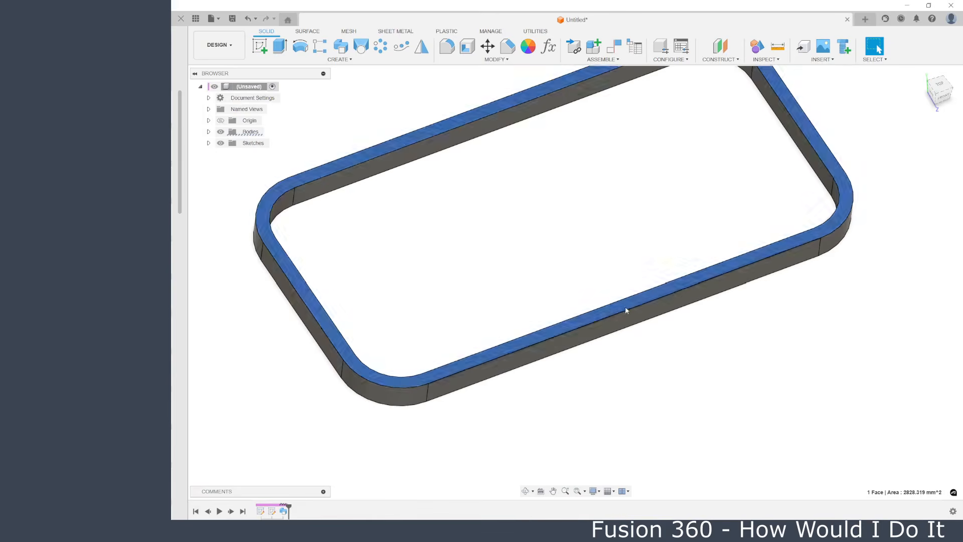
left_click(604, 269)
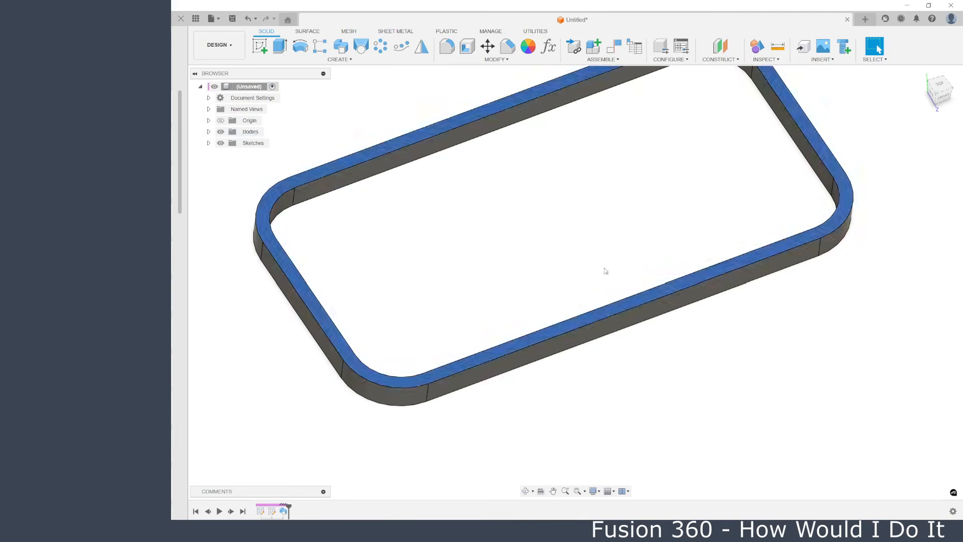
left_click(630, 307)
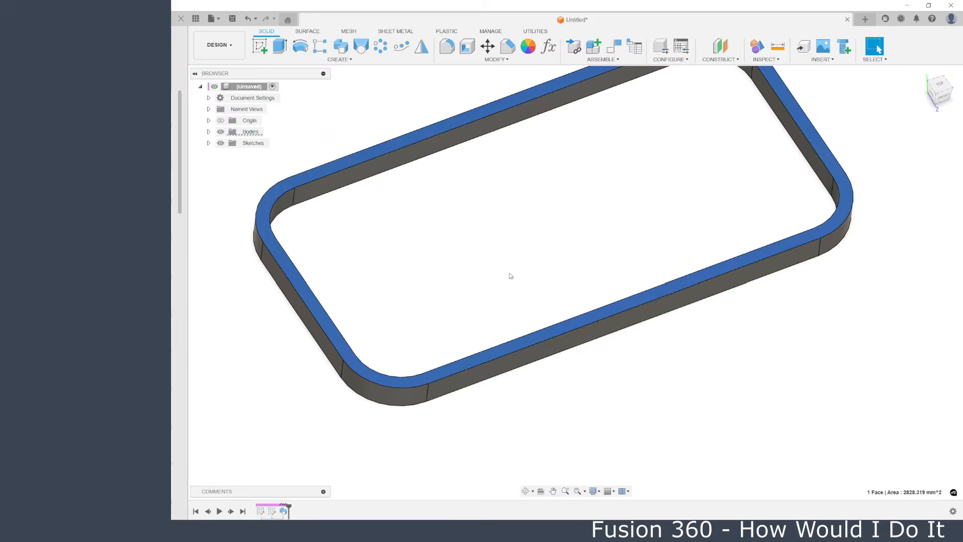
left_click(260, 47)
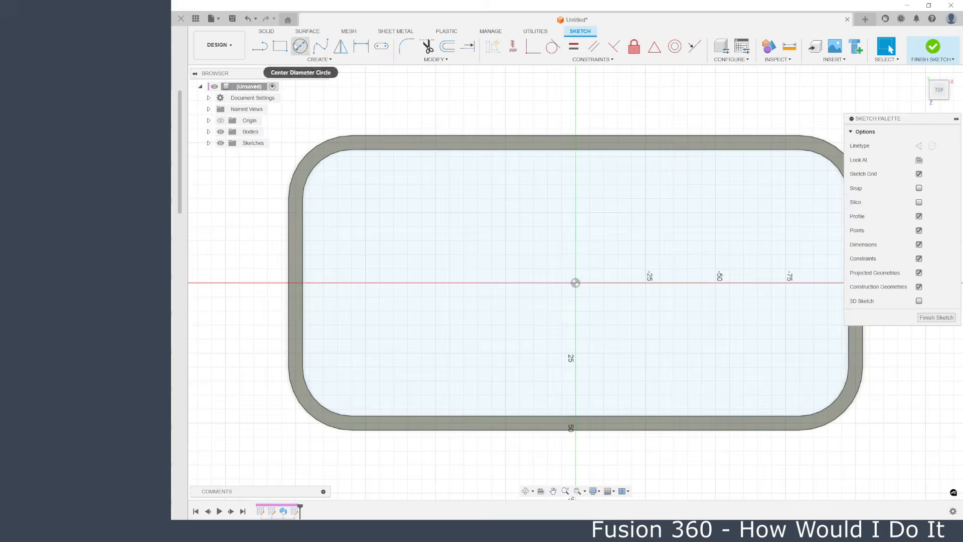
Draw a 2 mm diameter circle inside the frame's front long side, just to the right of the vertical axis.
left_click(299, 46)
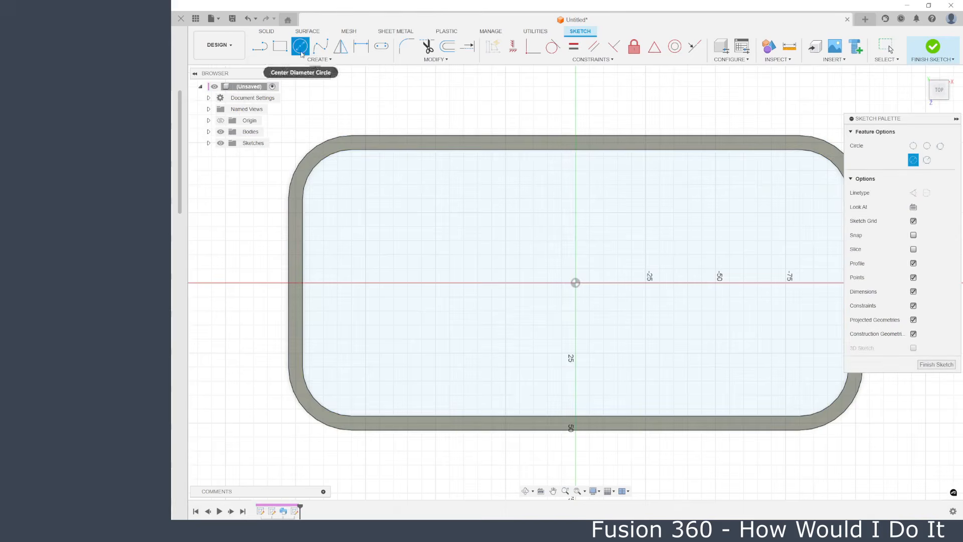
scroll(586, 422, "up", 10)
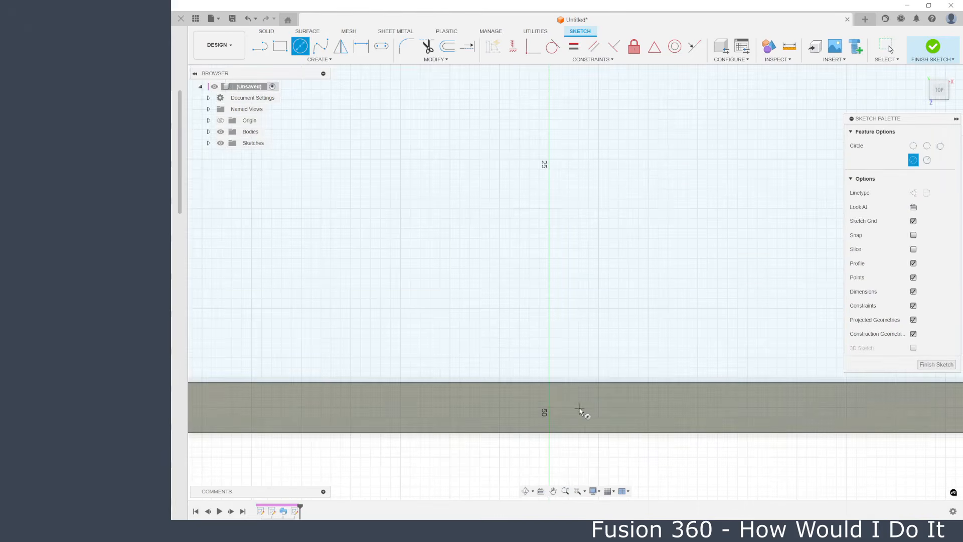
scroll(567, 407, "up", 3)
left_click(566, 409)
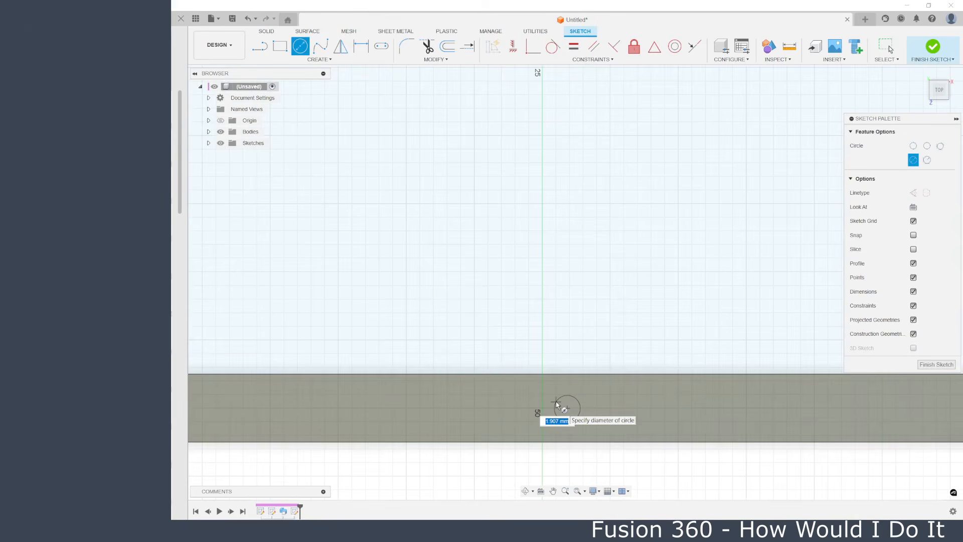
type("2")
key("Return")
key("Escape")
scroll(561, 412, "down", 1)
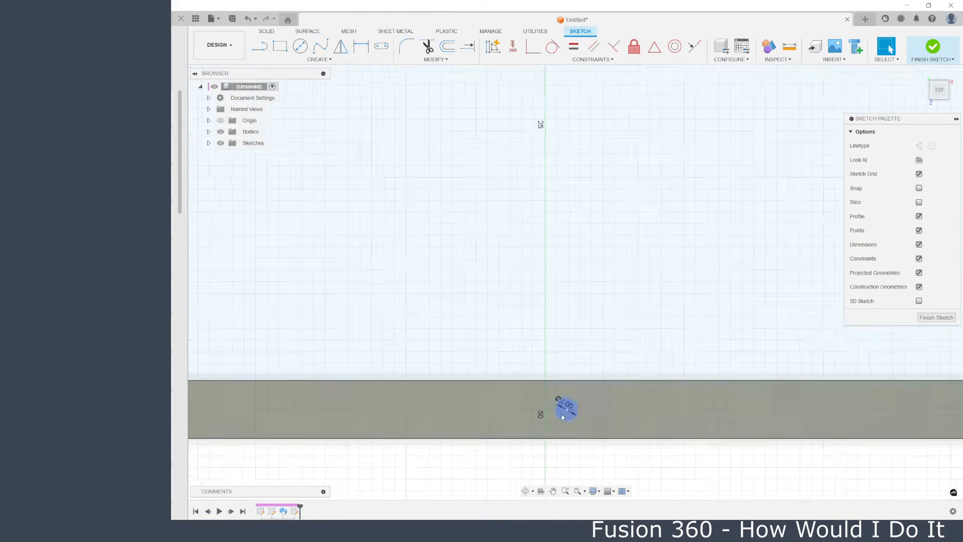
Dimension the circle's centre 2.5 mm from the outer edge of the frame's front long side.
scroll(556, 418, "up", 3)
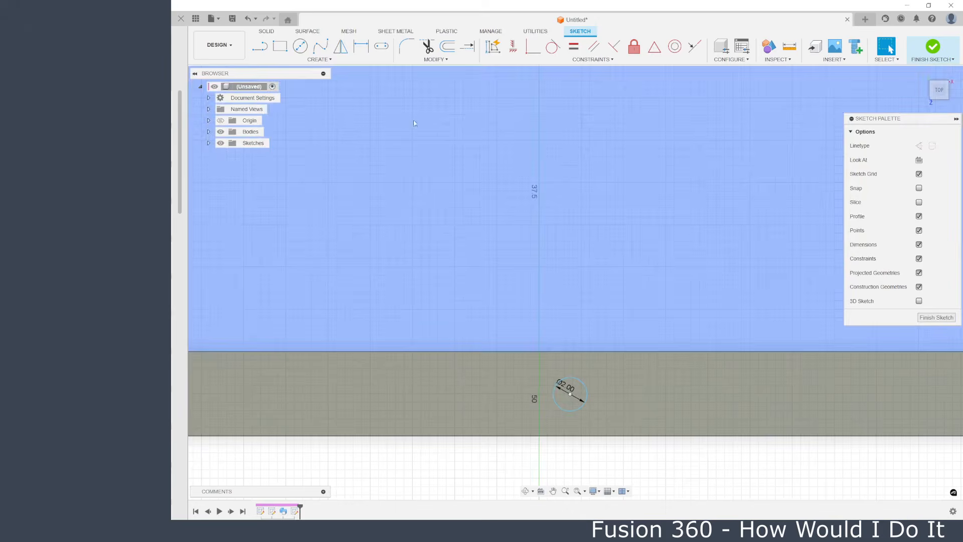
key("l")
left_click(555, 432)
left_click(570, 394)
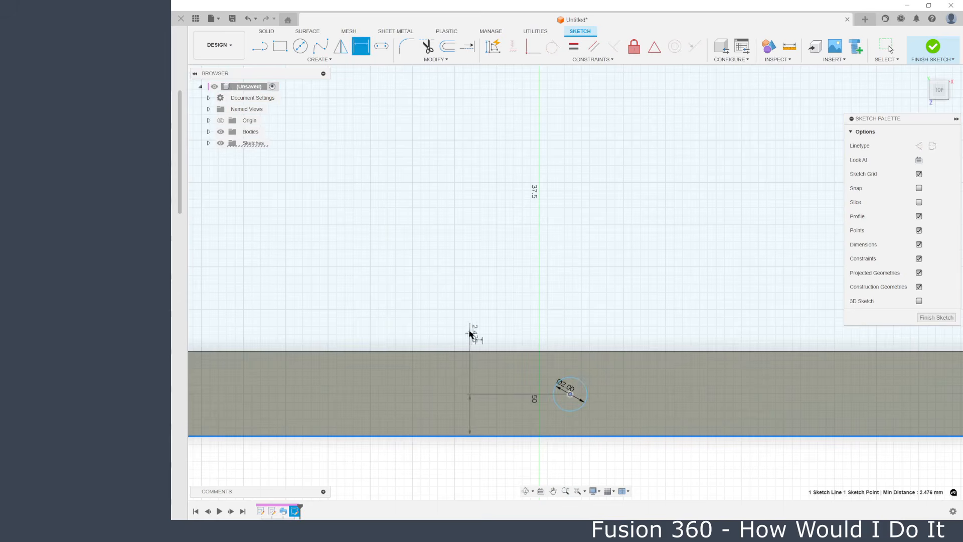
left_click(441, 476)
type("2.5")
key("Return")
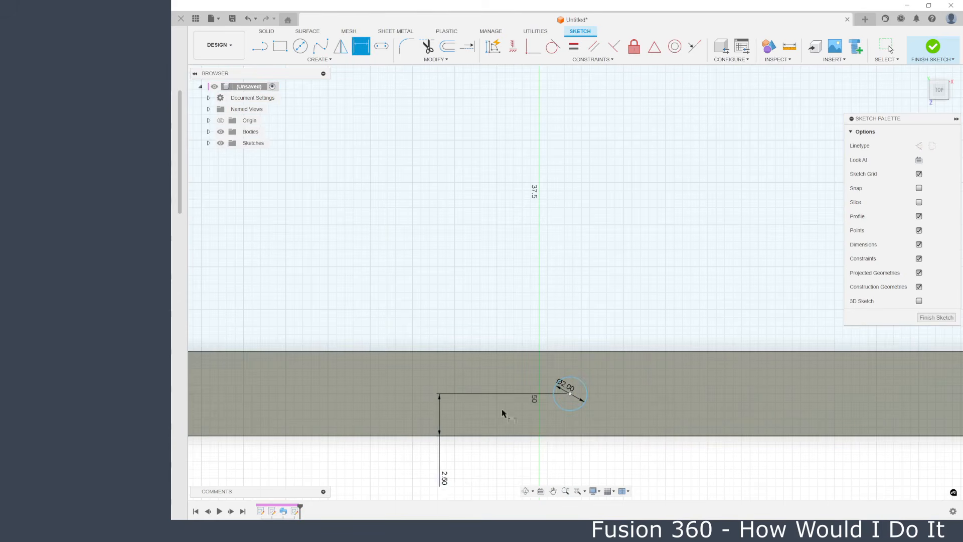
Try to centre the circle with a horizontal dimension of 0.00001 mm between the outer edge's midpoint and the circle's centre.
scroll(543, 420, "down", 2)
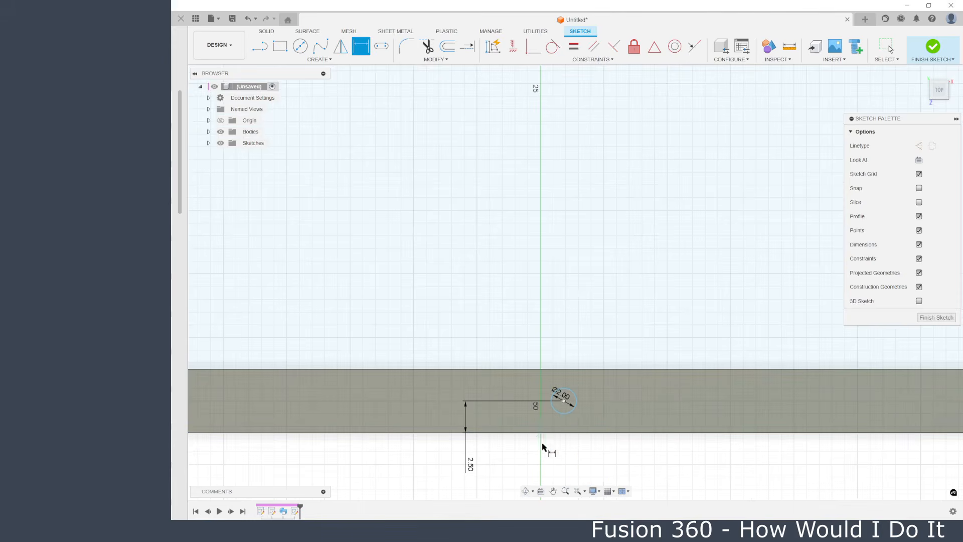
scroll(547, 445, "up", 2)
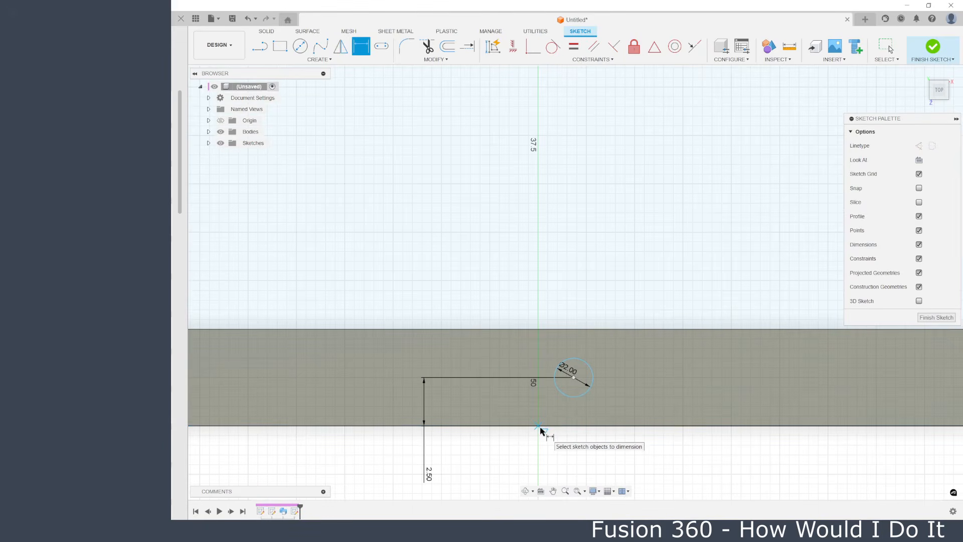
left_click(540, 429)
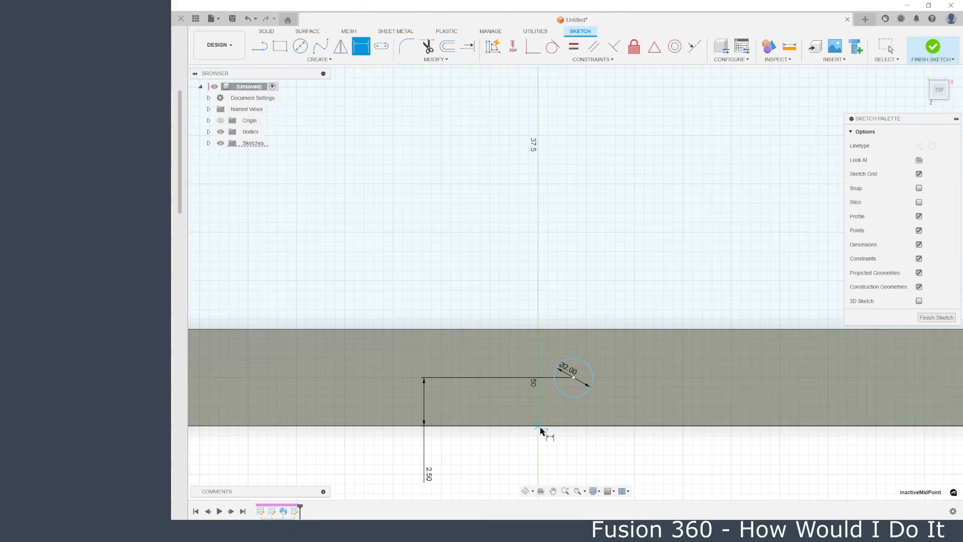
left_click(574, 377)
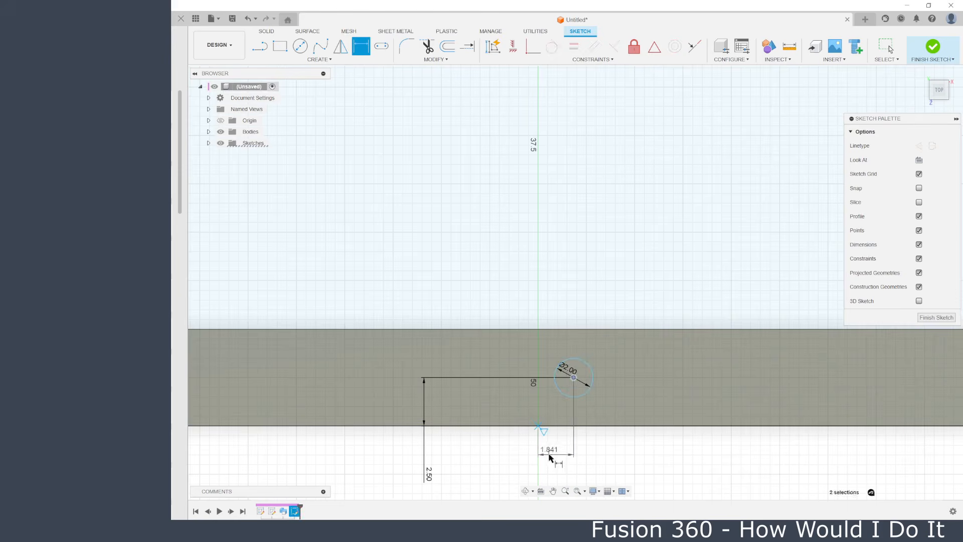
left_click(550, 454)
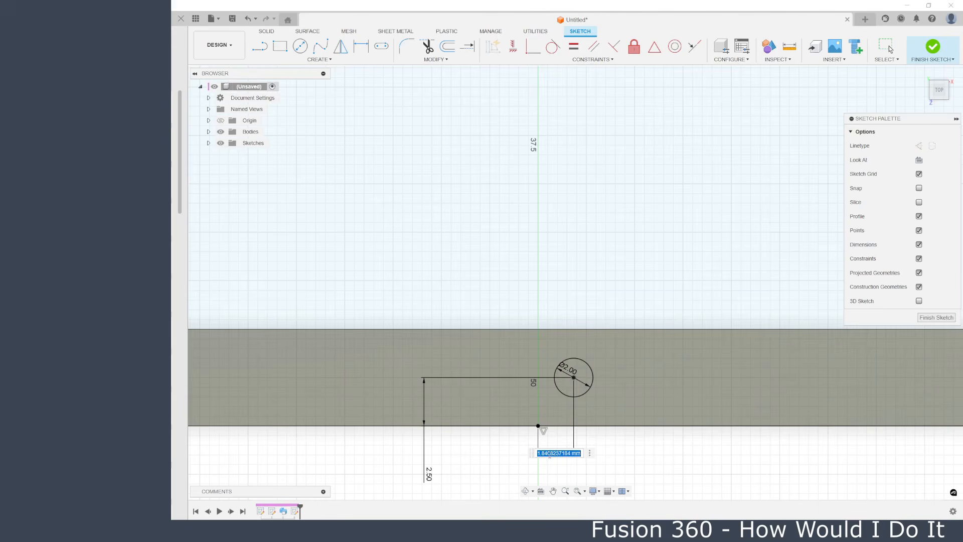
type("0.")
type("1")
key("Return")
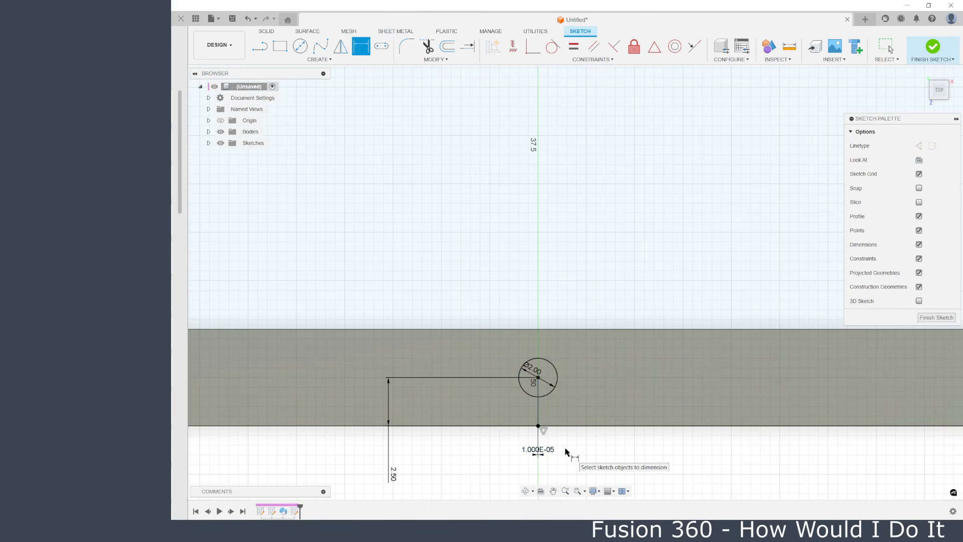
Undo the near-zero offset value and delete the horizontal dimension between the edge midpoint and the circle's centre.
key("Escape")
key("ctrl+z")
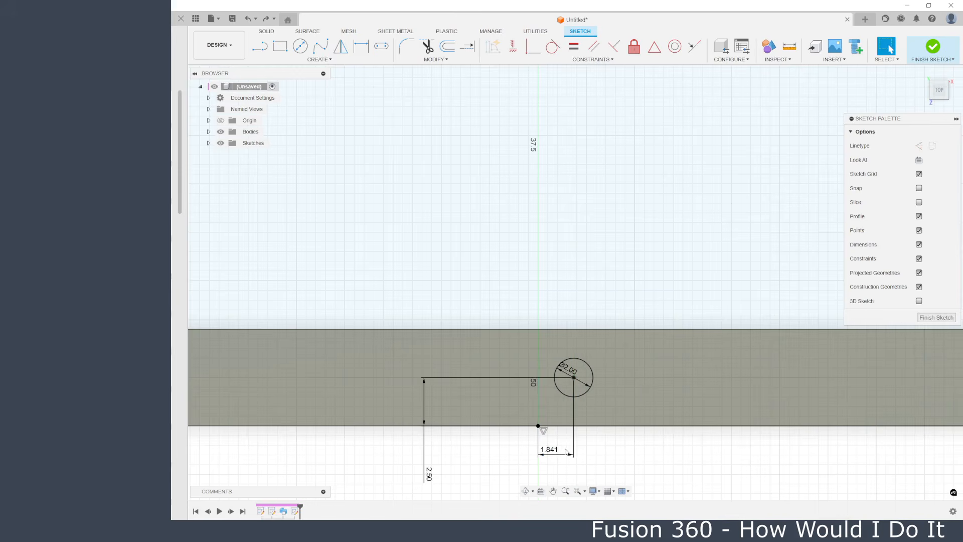
left_click(567, 454)
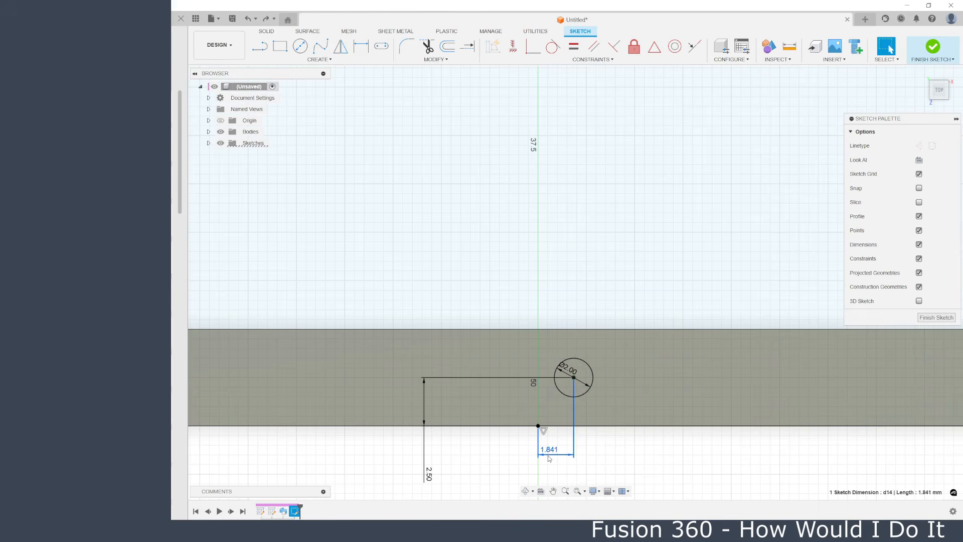
key("Delete")
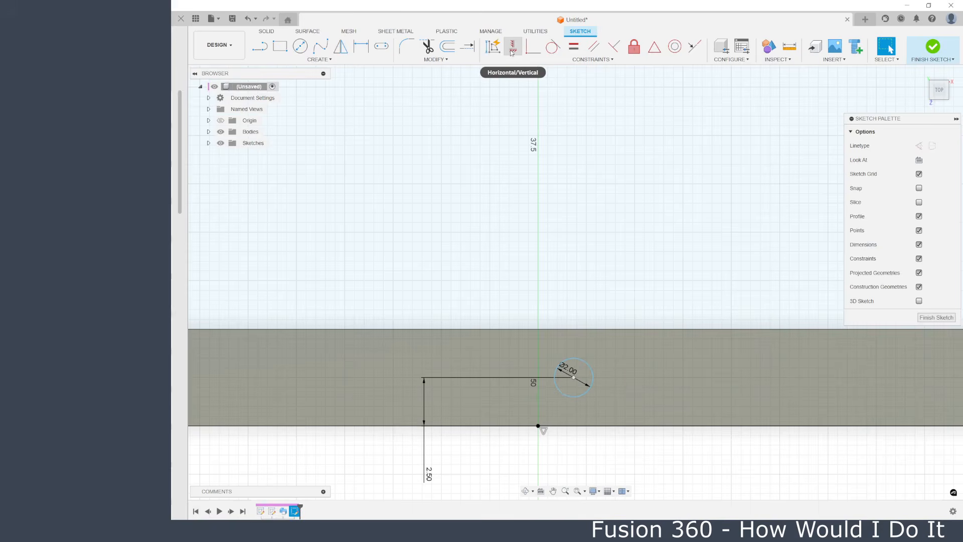
Align the circle's centre vertically with the outer edge's midpoint using a Horizontal/Vertical constraint, and finish the sketch.
left_click(513, 48)
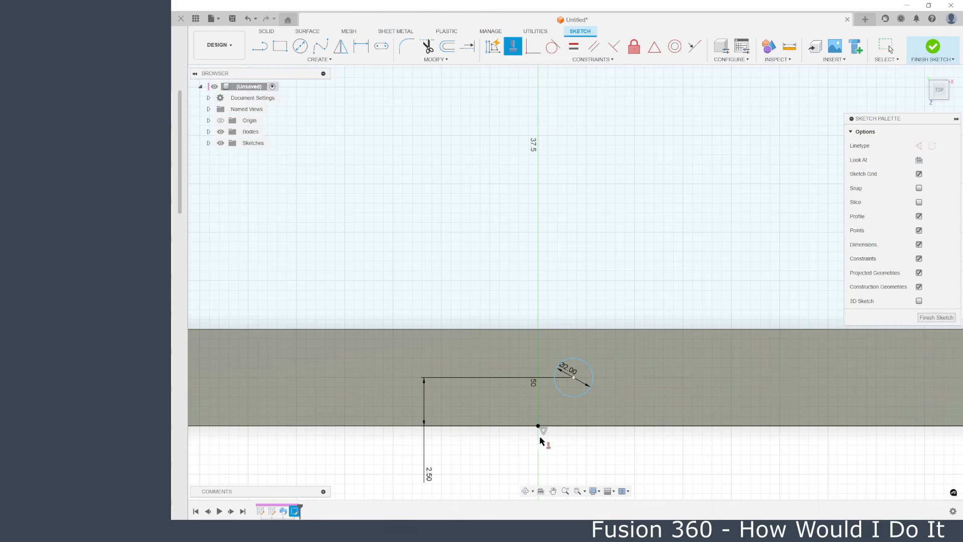
left_click(538, 426)
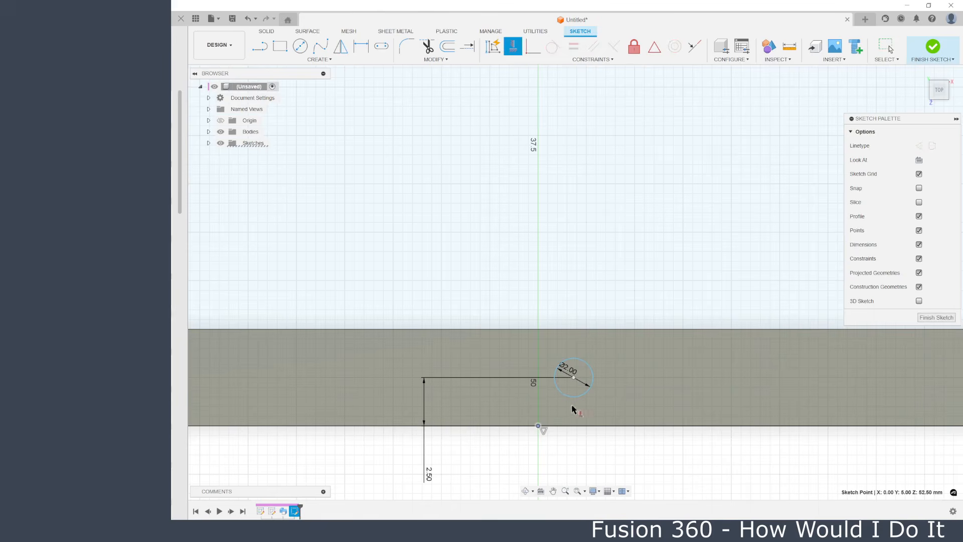
left_click(573, 380)
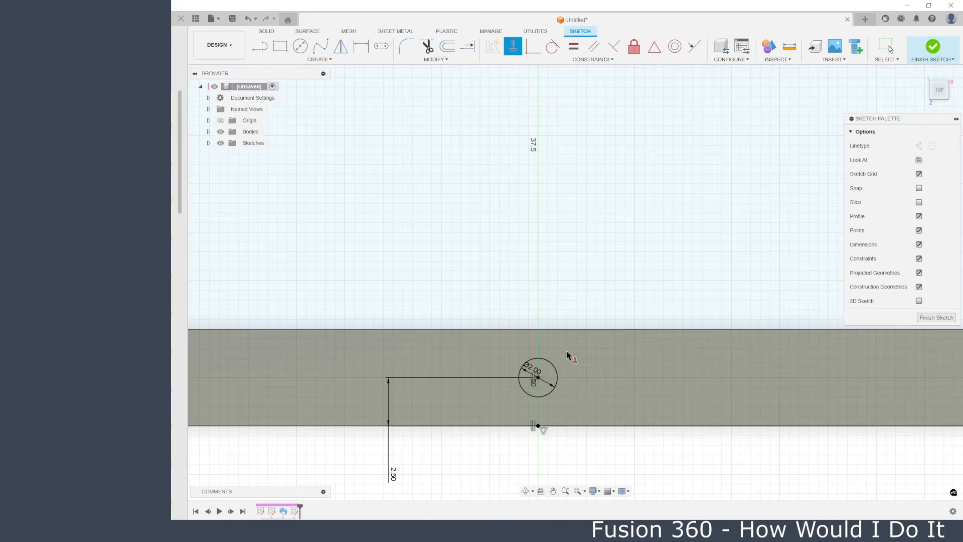
left_click(932, 46)
Extrude the small circle 2 mm upward from the frame's top face, joined to the frame.
left_click(280, 46)
left_click(596, 324)
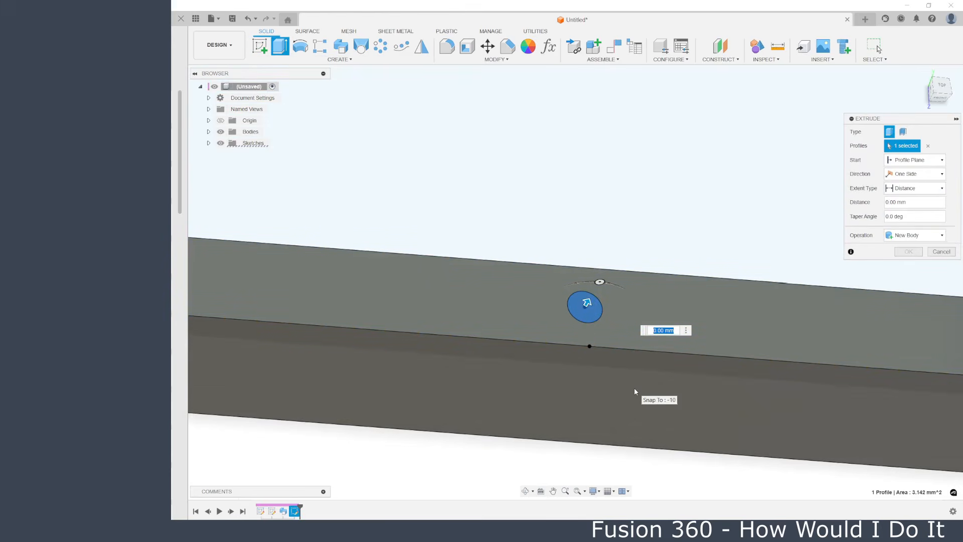
type("2")
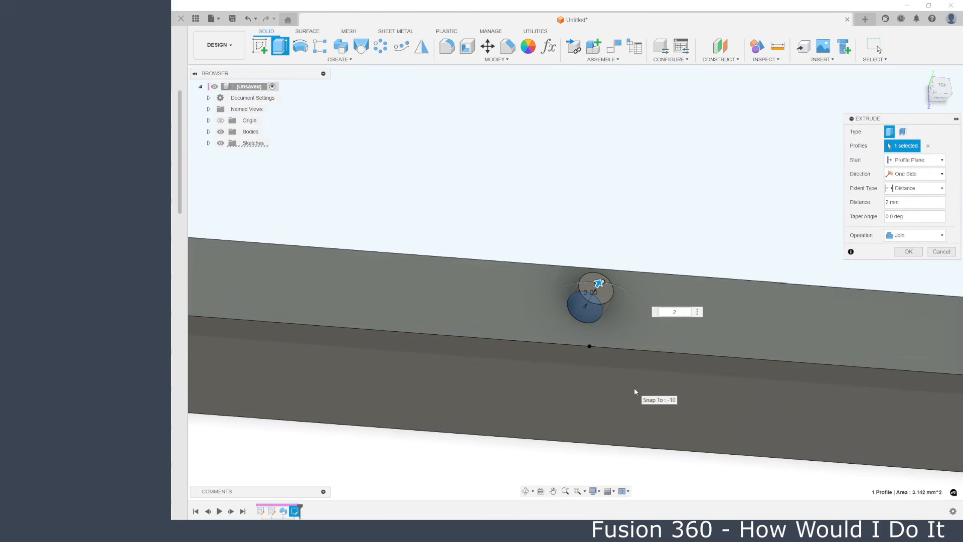
key("Return")
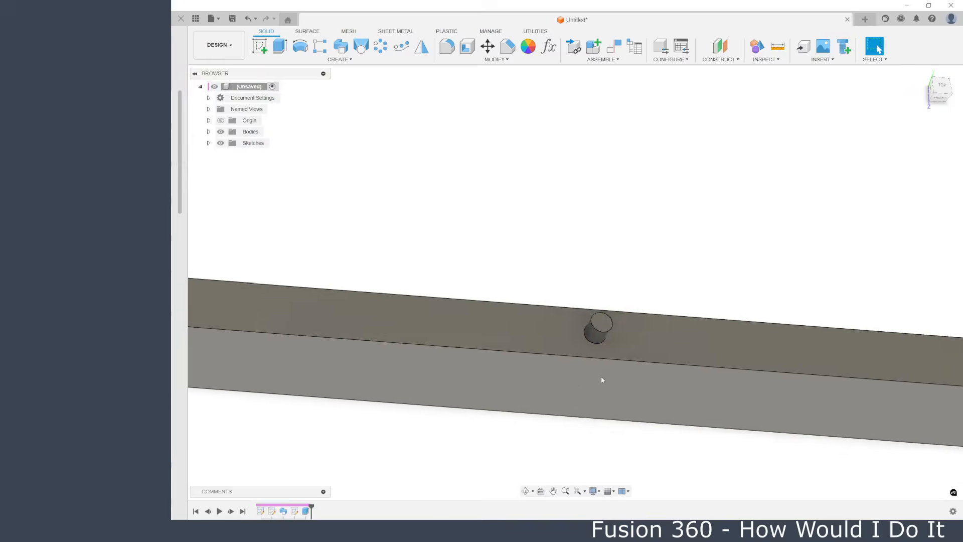
Start a Pattern on Path with object type Features and choose the small pin's extrusion as the object.
scroll(585, 390, "down", 5)
scroll(586, 379, "up", 2)
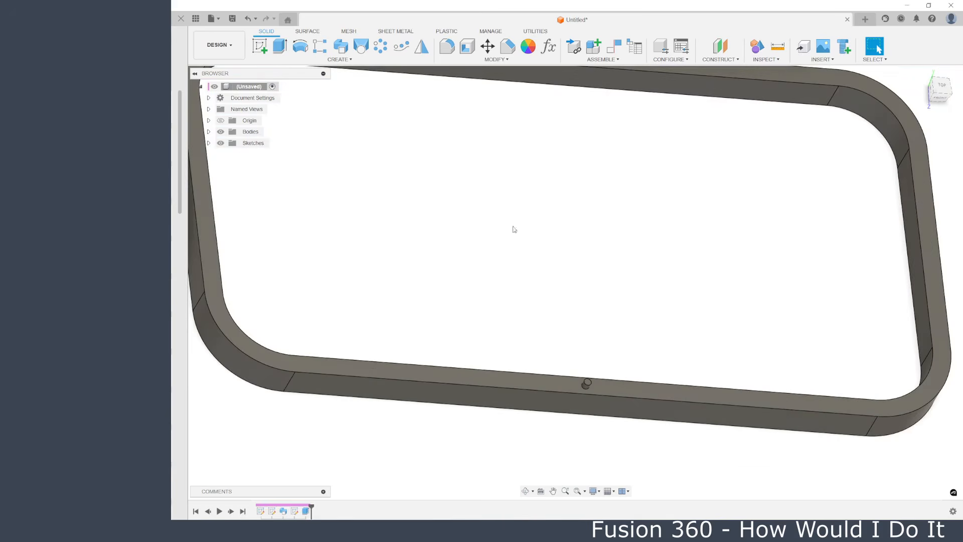
scroll(559, 381, "up", 3)
scroll(613, 387, "down", 5)
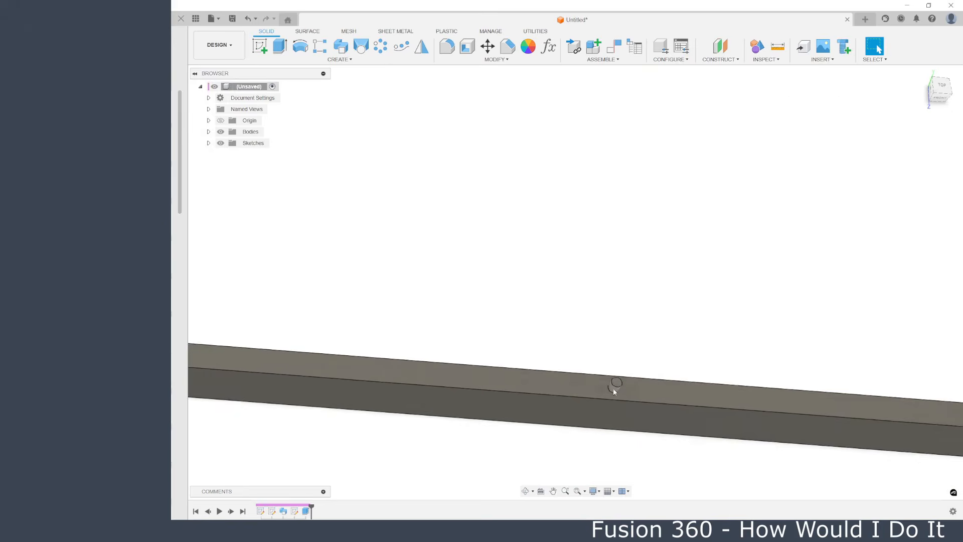
middle_click_drag(637, 312, 626, 338)
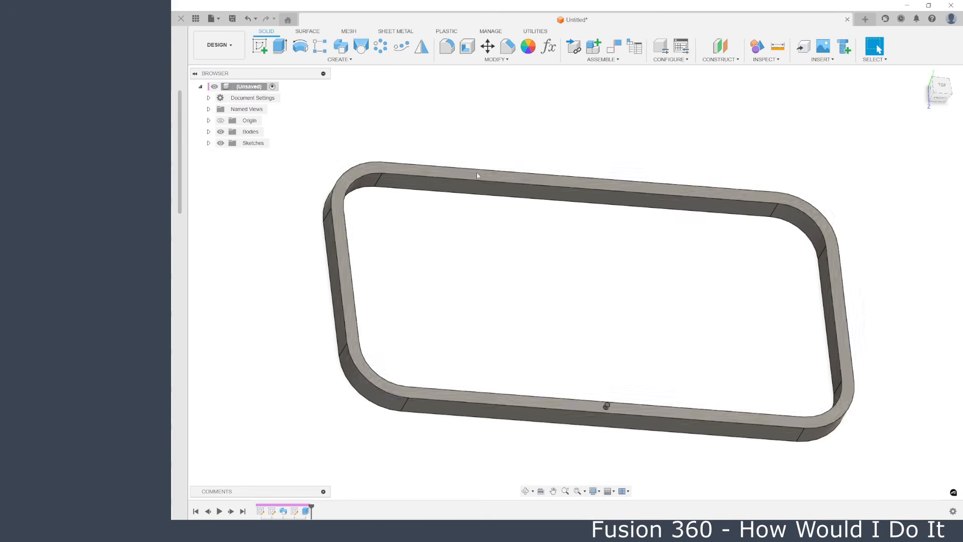
left_click(407, 52)
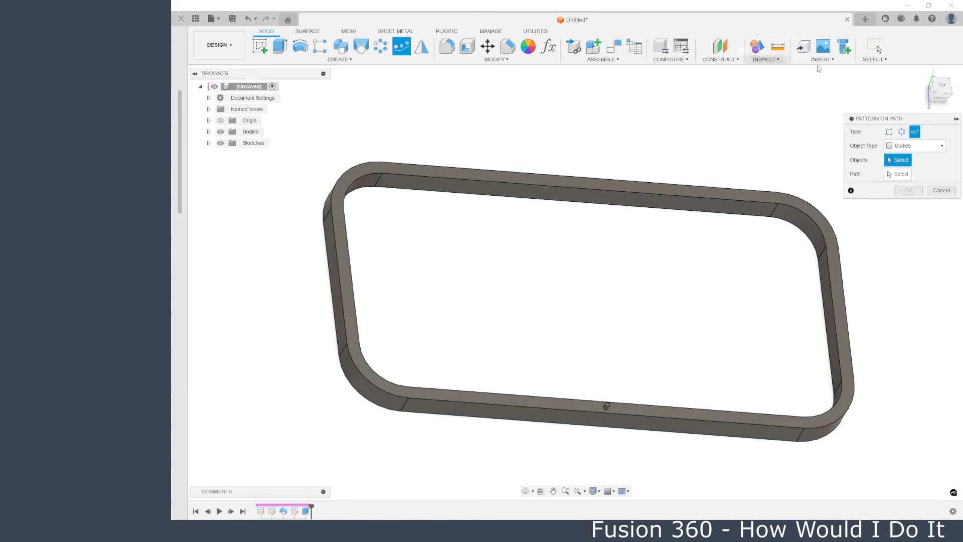
left_click(919, 147)
left_click(906, 177)
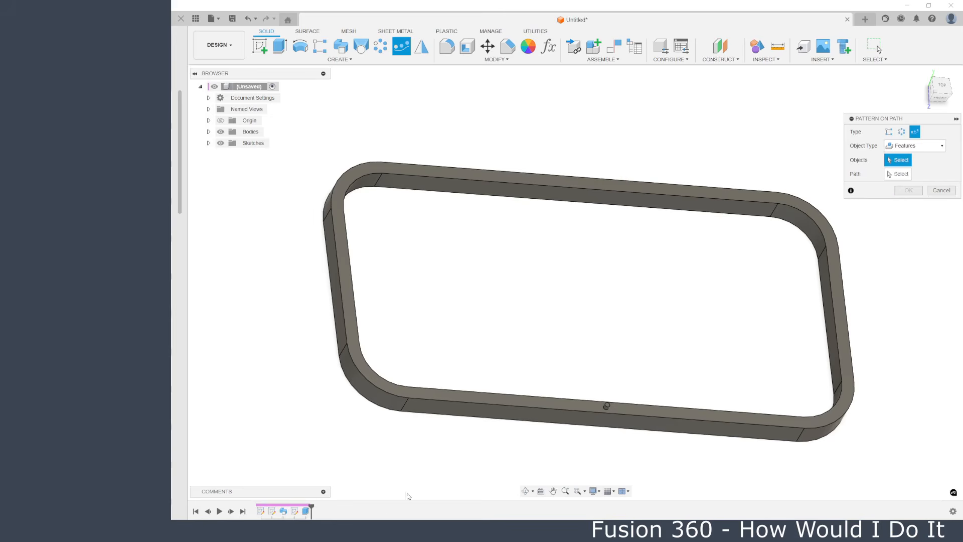
left_click(304, 510)
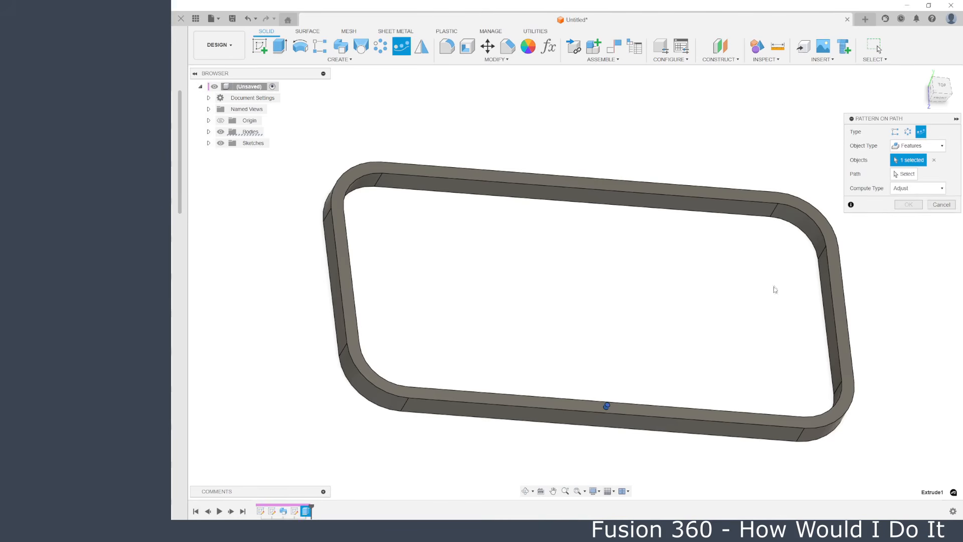
Choose the inner edge of the frame's top face as the pattern path.
left_click(906, 174)
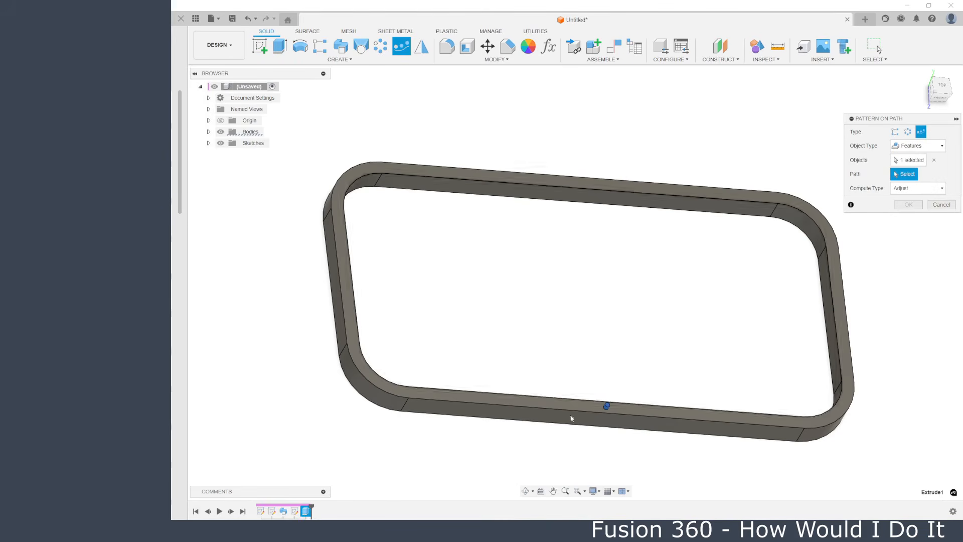
scroll(619, 430, "up", 1)
scroll(620, 424, "up", 4)
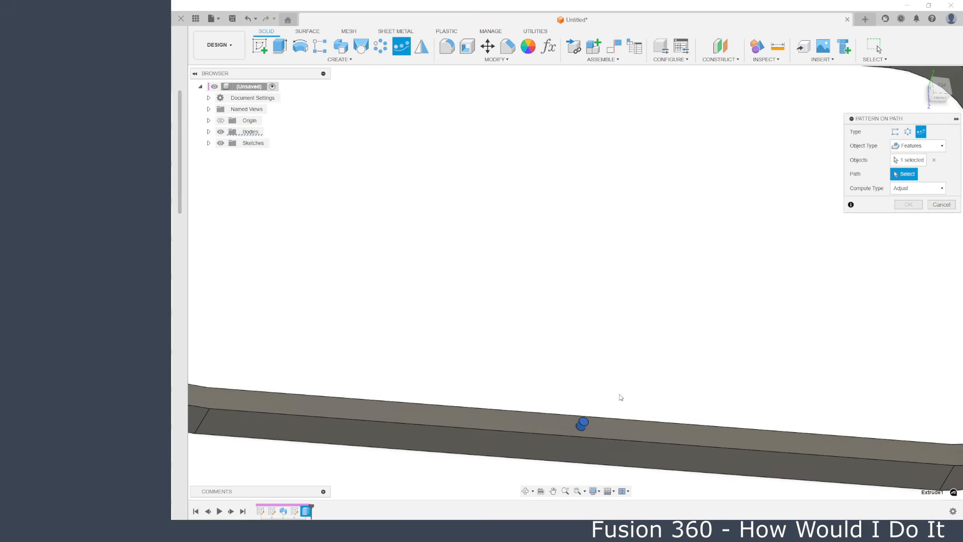
left_click(605, 422)
scroll(679, 366, "down", 5)
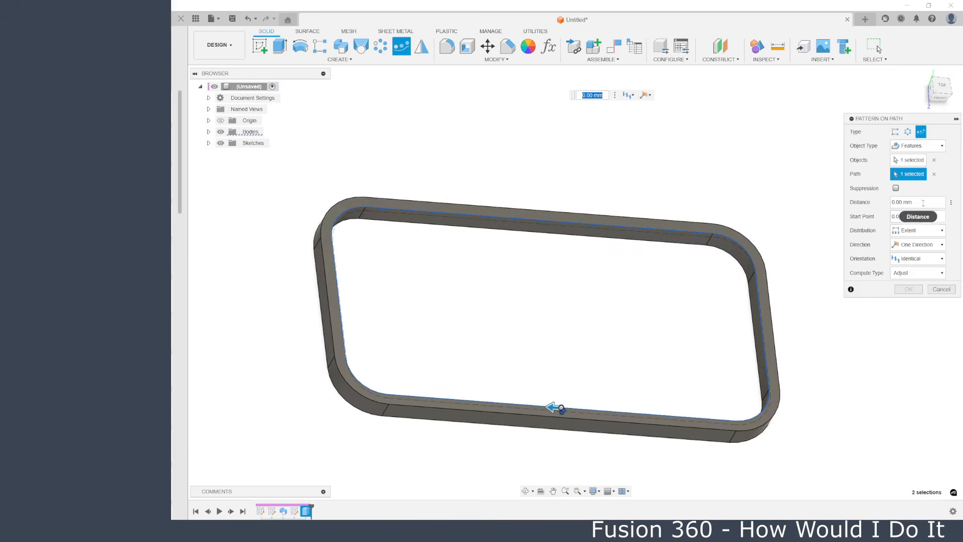
Set the pattern distribution to Spacing, with a distance of 100 mm and a quantity of 20.
left_click(920, 230)
left_click(919, 254)
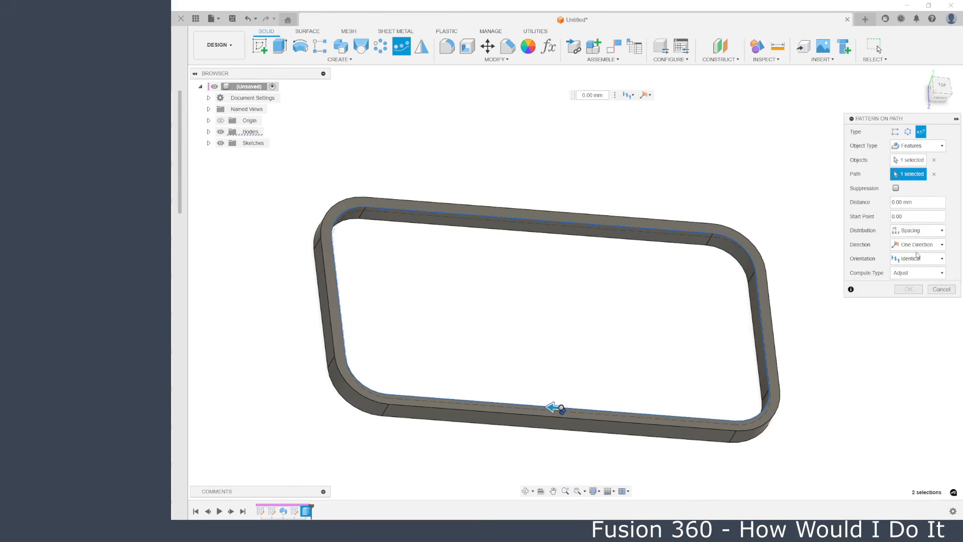
left_click(903, 203)
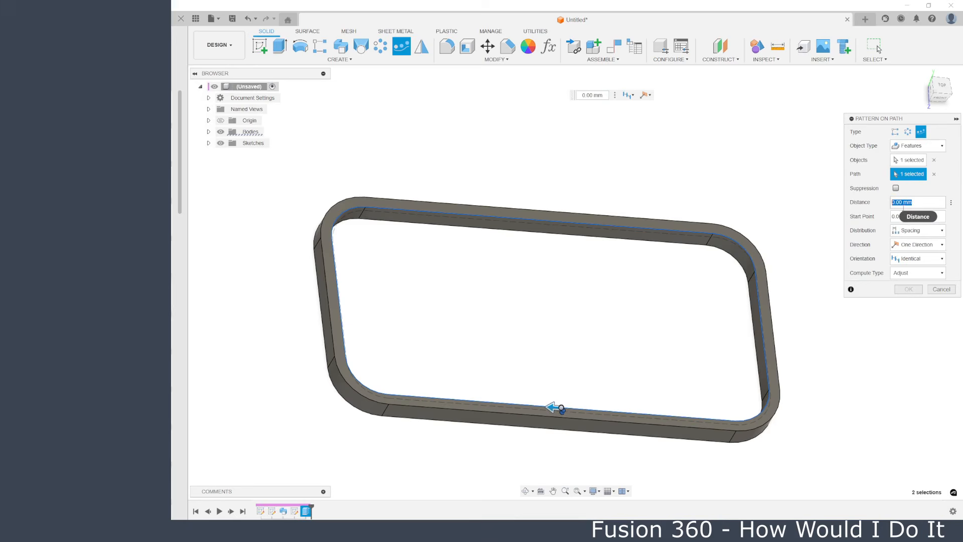
type("100")
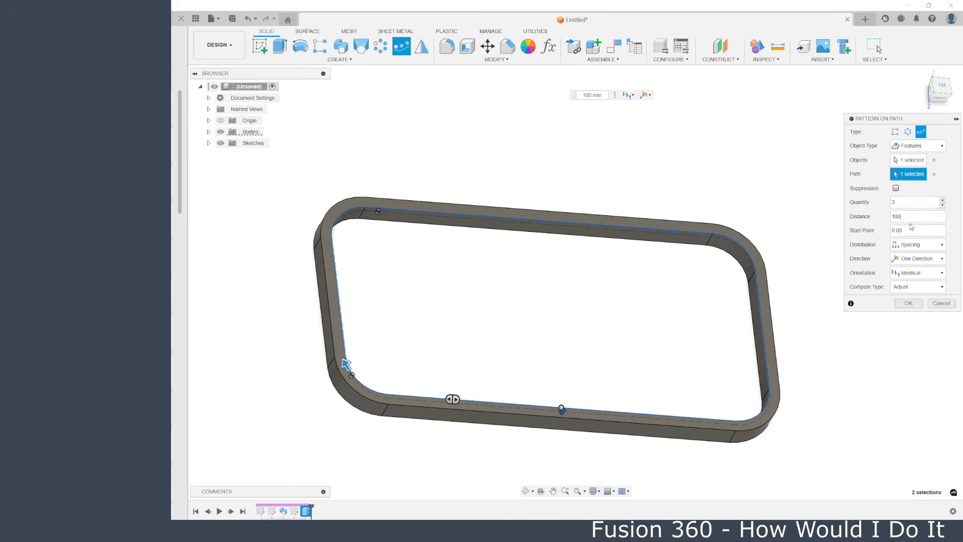
left_click(895, 203)
type("20")
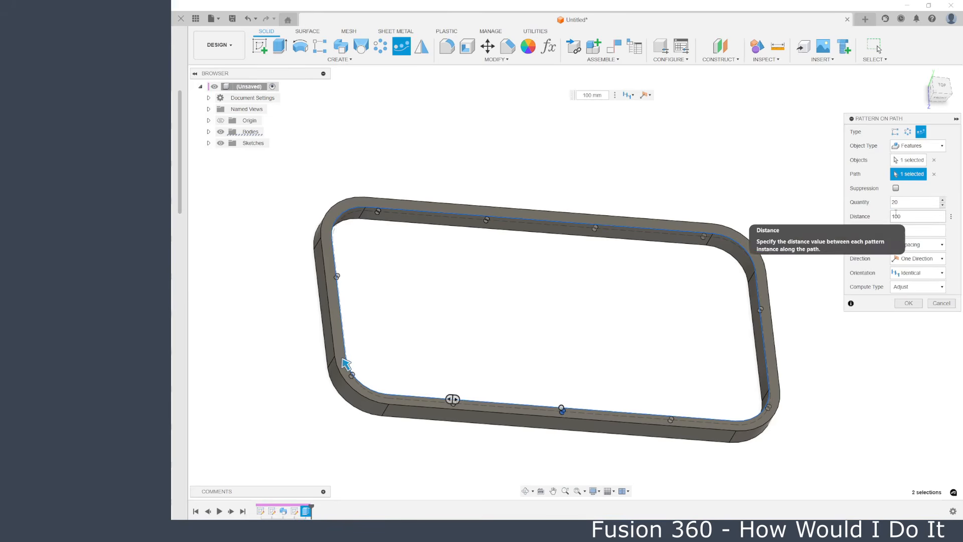
From the top view, change the pattern's orientation to Path Direction so the pins follow the frame.
left_click(942, 89)
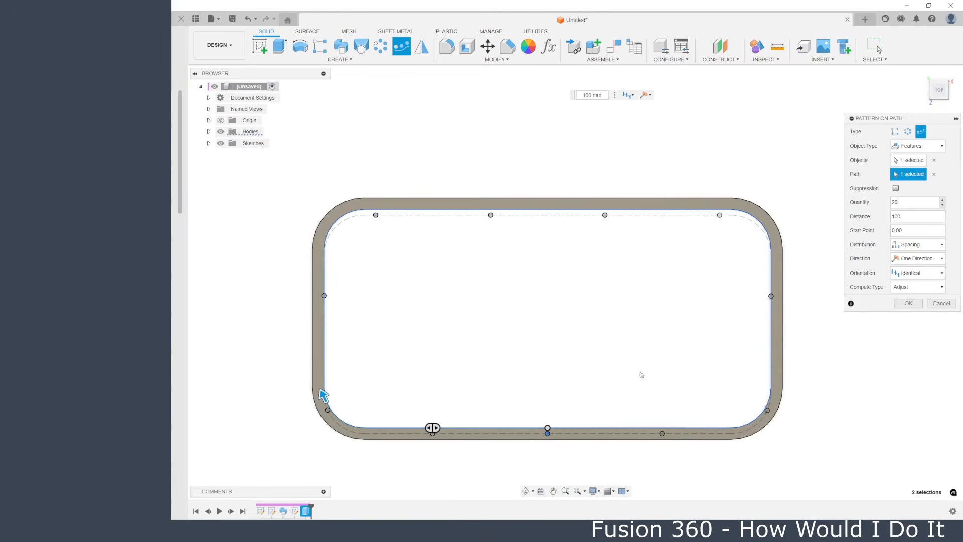
scroll(547, 434, "up", 4)
scroll(547, 435, "down", 4)
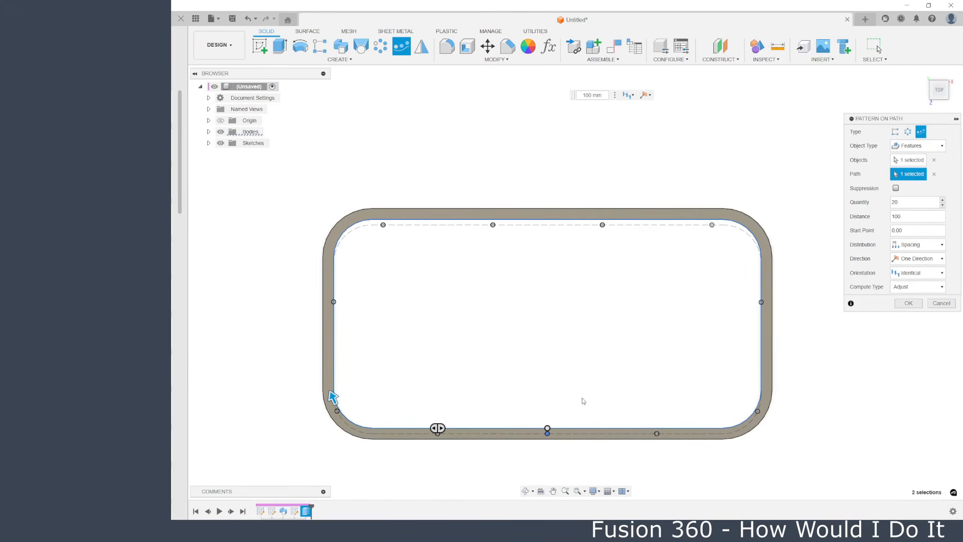
left_click(918, 273)
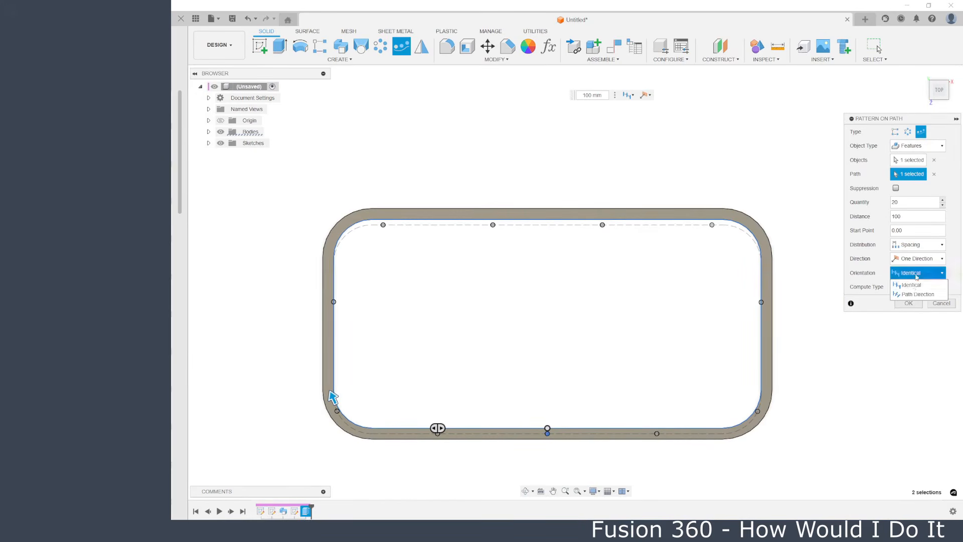
left_click(918, 295)
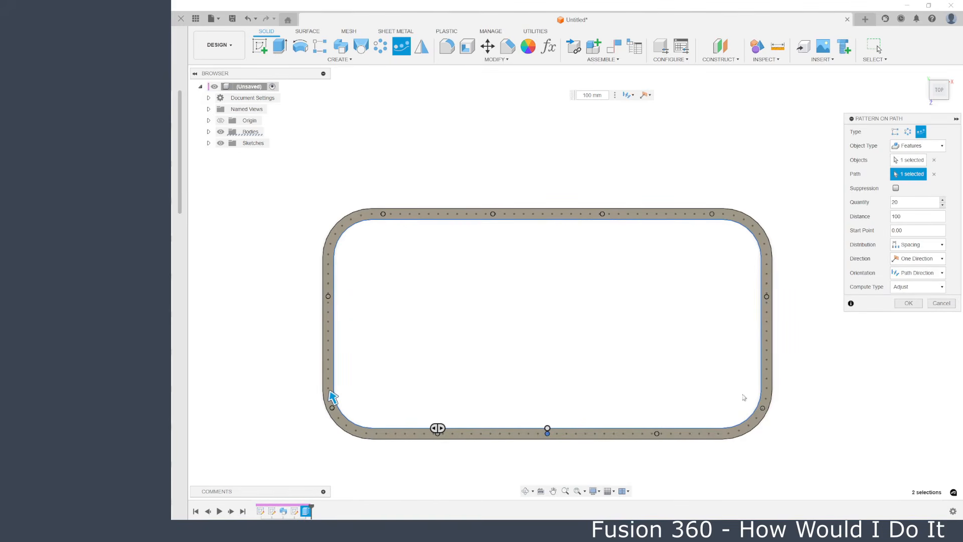
Switch the pattern's orientation to Identical for comparison and return it to Path Direction.
left_click(921, 273)
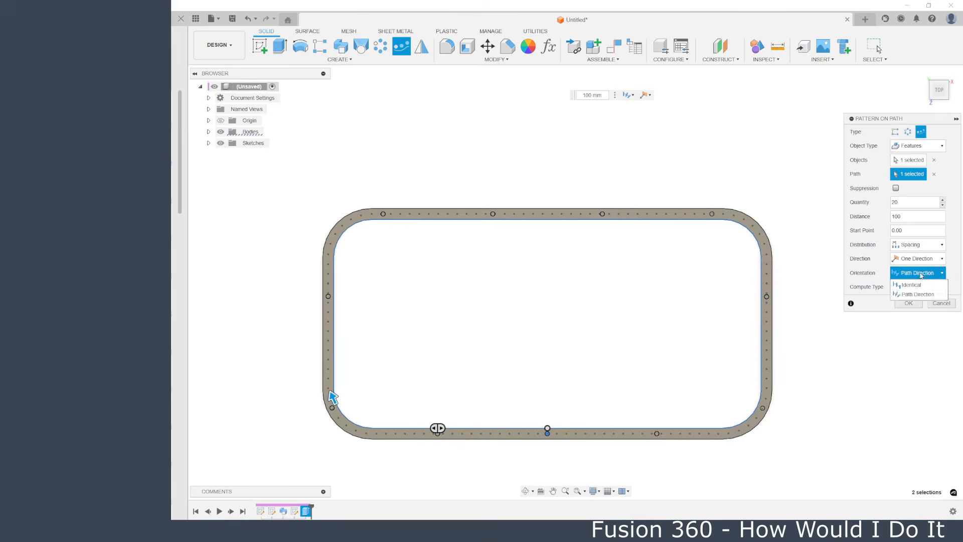
left_click(912, 285)
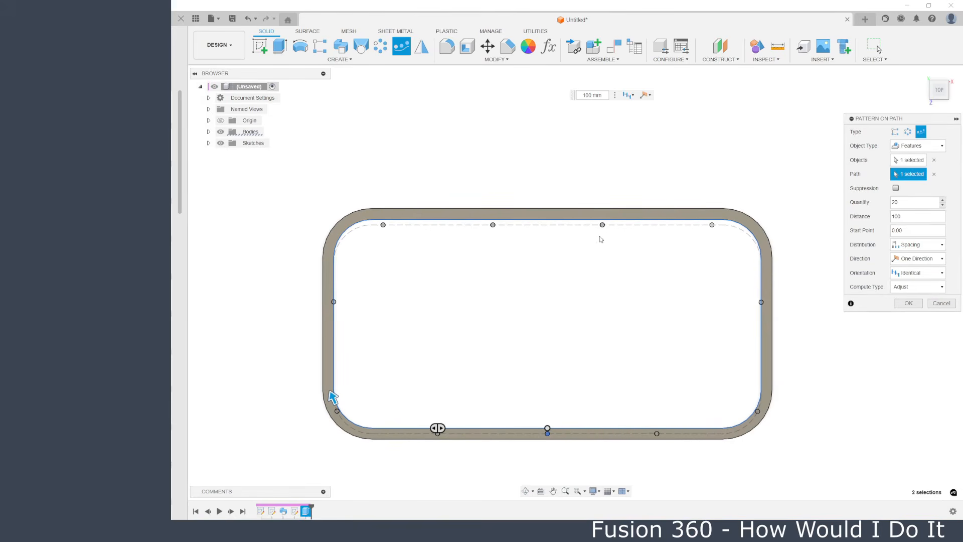
left_click(935, 278)
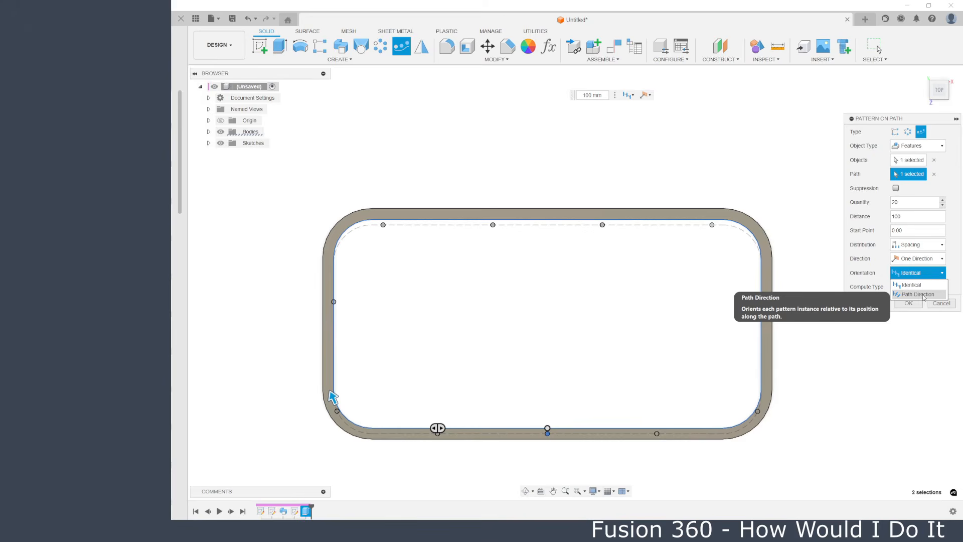
left_click(939, 295)
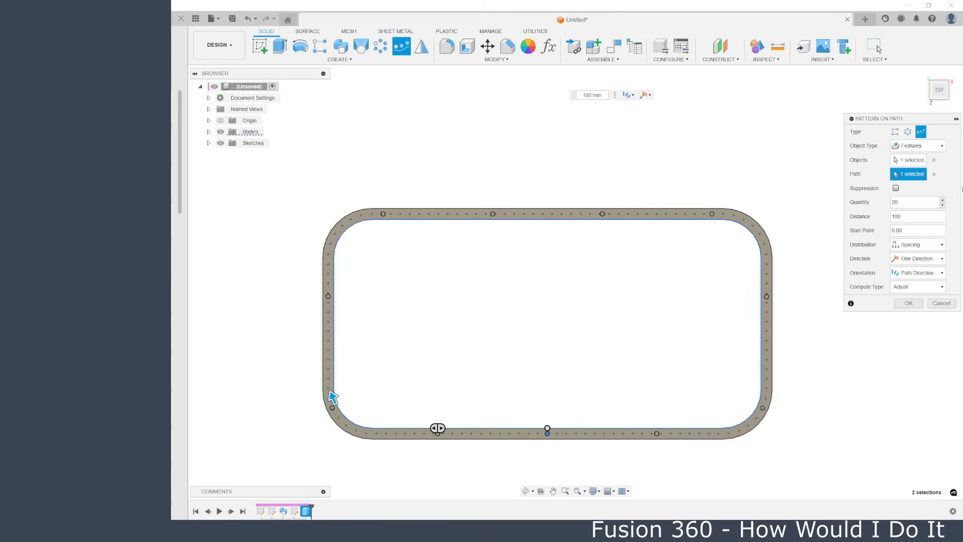
Set the pattern quantity to 30 and try spacing distances of 50 mm and 20 mm.
double_click(902, 203)
type("30")
key("Tab")
key("Return")
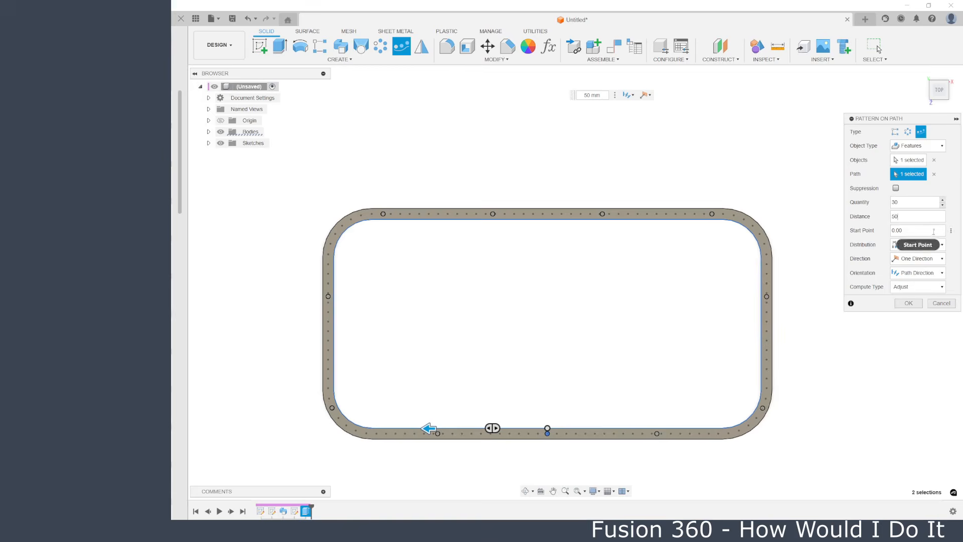
left_click_drag(903, 217, 880, 215)
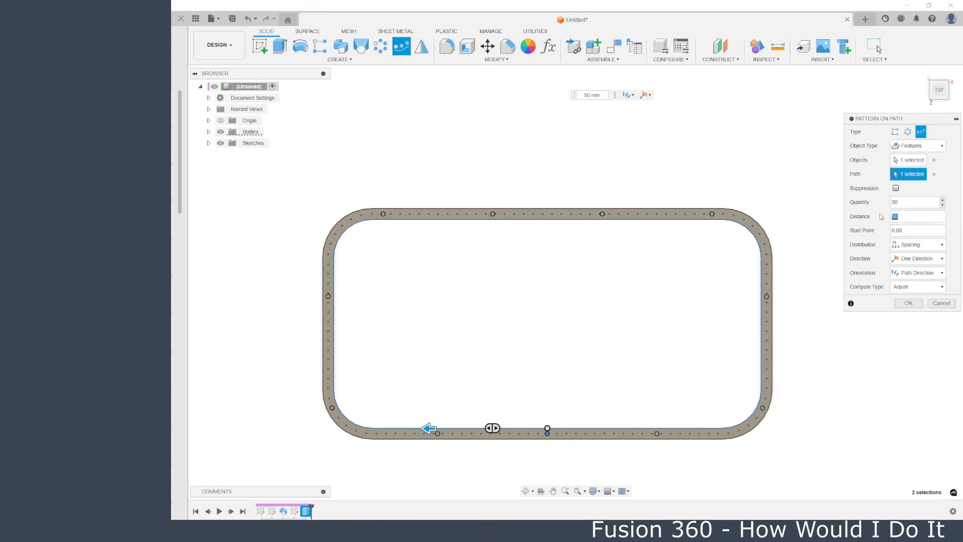
key("Return")
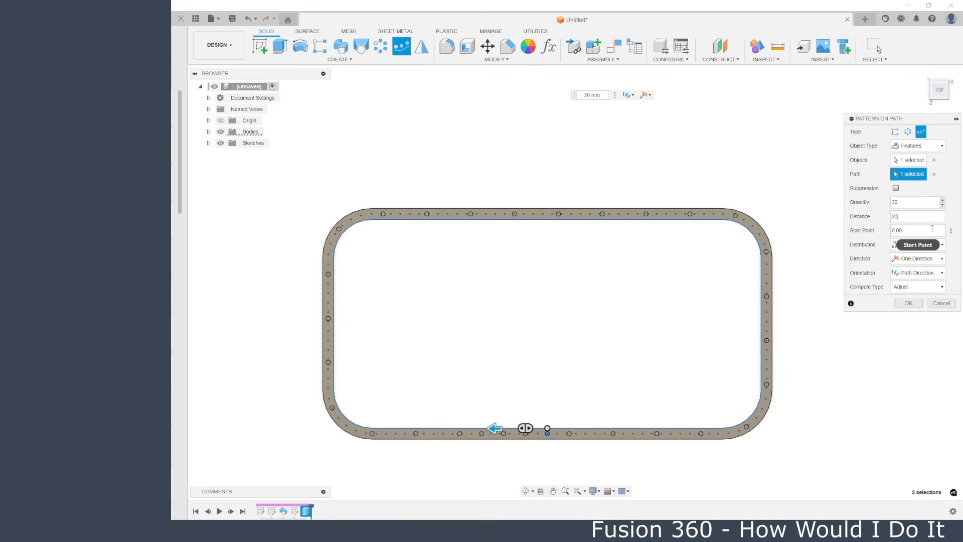
Set the pattern's spacing distance to 10 mm and its quantity to 55.
left_click_drag(895, 216, 880, 216)
key("Return")
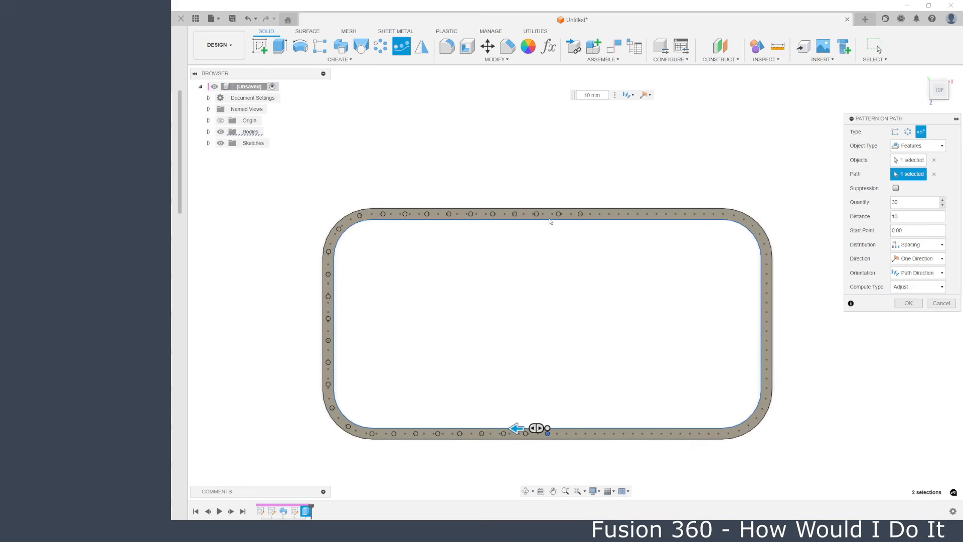
double_click(893, 202)
type("50")
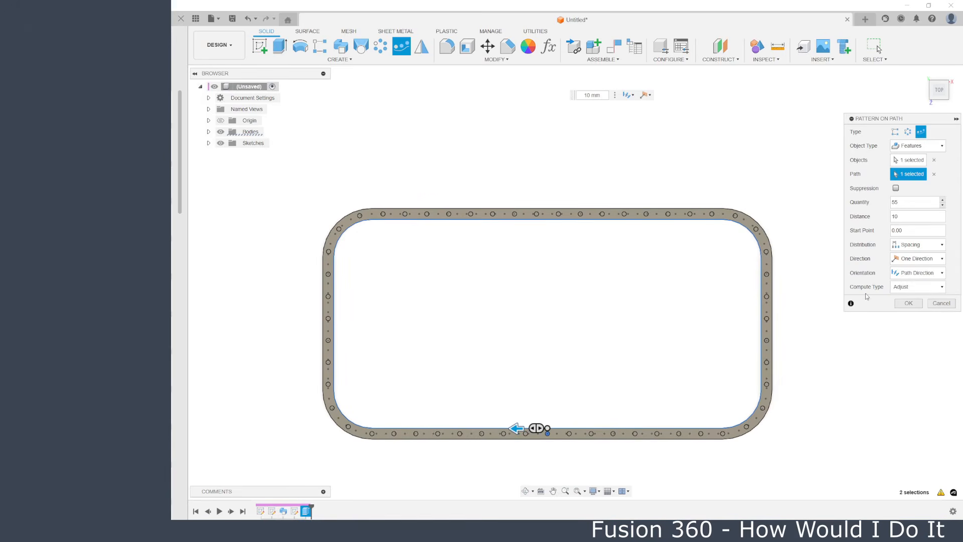
Set the pattern's compute type to Optimized and create the pin pattern around the frame.
left_click(942, 288)
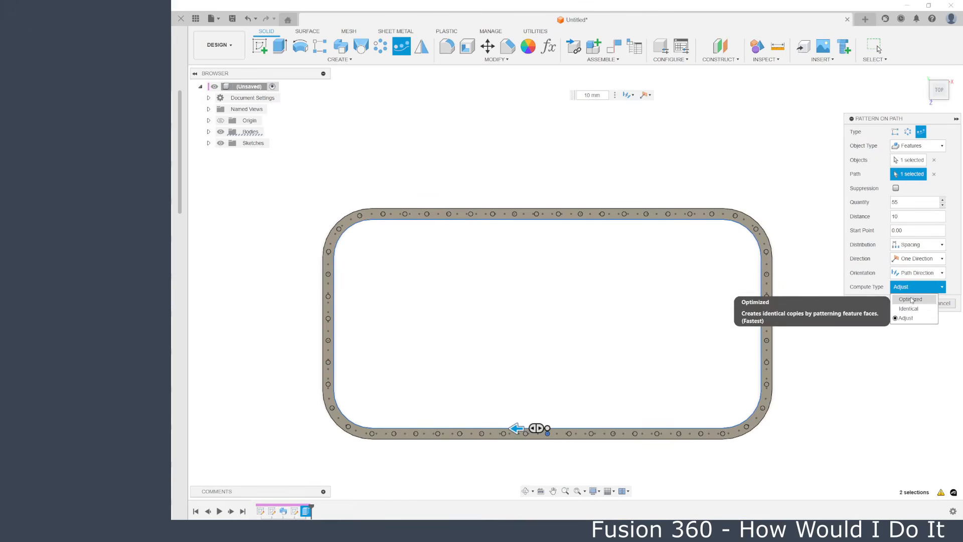
left_click(910, 299)
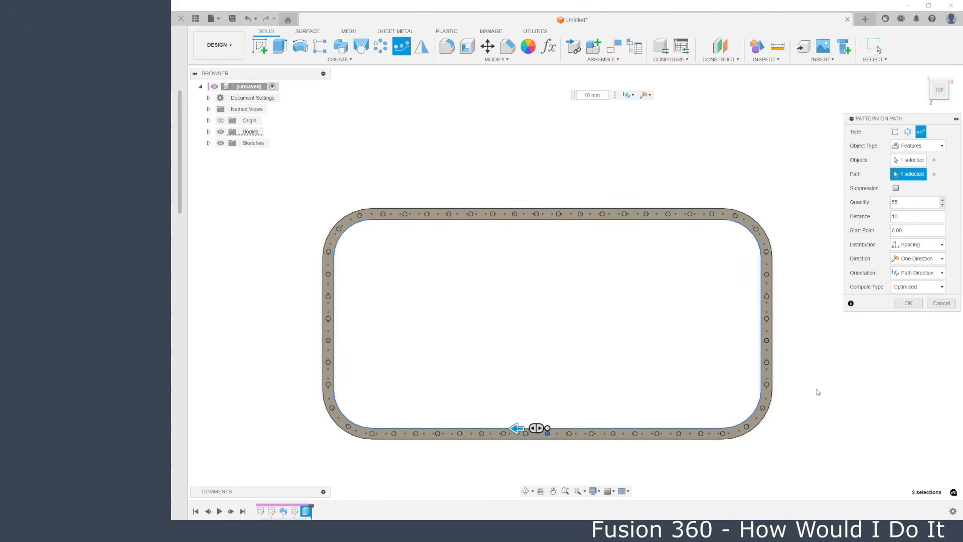
middle_click_drag(791, 387, 813, 347, "shift")
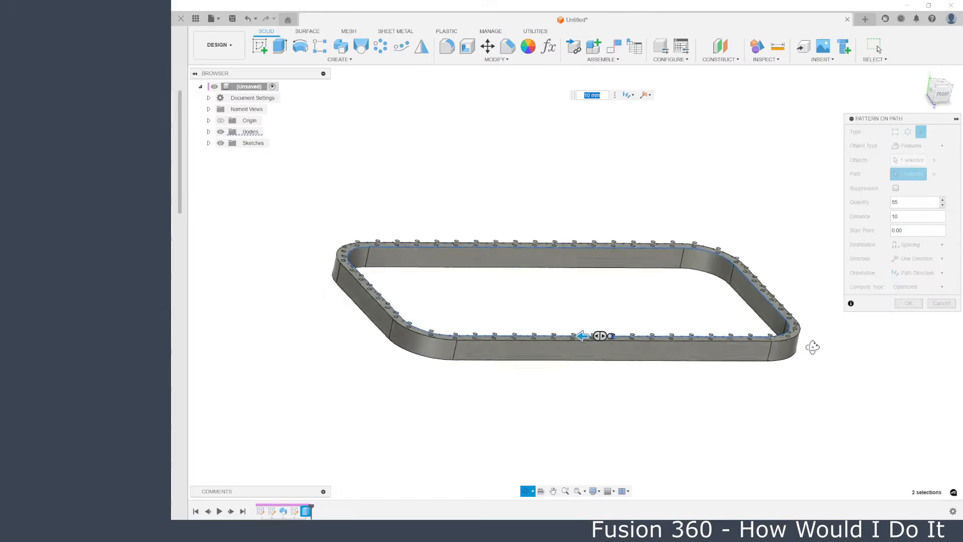
scroll(852, 332, "up", 3)
scroll(836, 337, "down", 3)
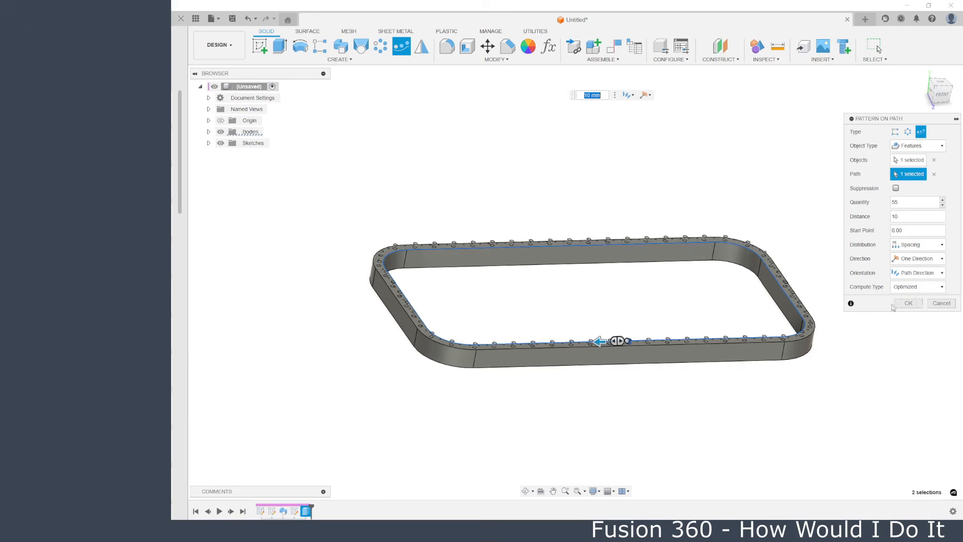
left_click(910, 304)
Inspect the pins patterned around the frame from above and from an angled front view.
middle_click_drag(896, 329, 613, 299, "shift")
scroll(671, 286, "down", 4)
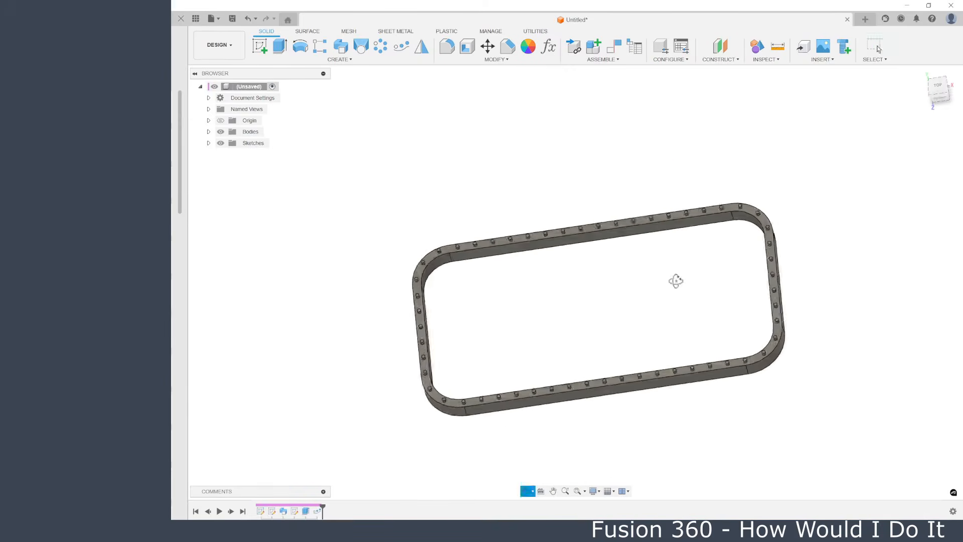
left_click(938, 90)
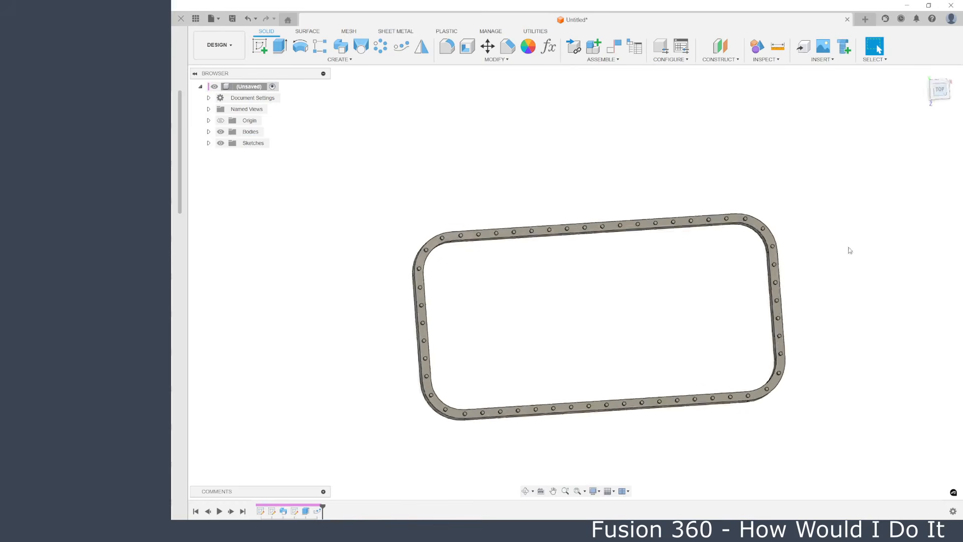
middle_click_drag(585, 390, 608, 304, "shift")
scroll(608, 304, "up", 2)
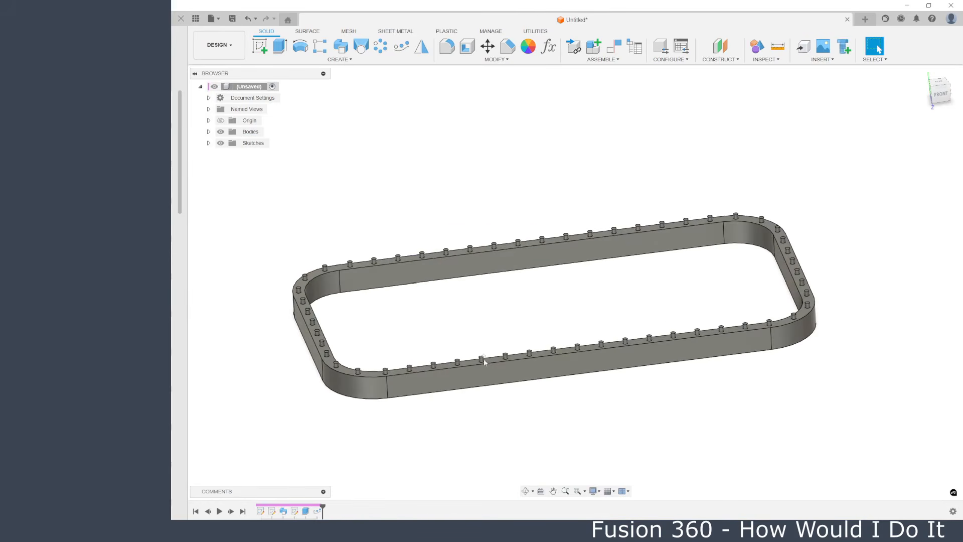
Reopen the pin pattern for editing and review its orientation options, keeping Path Direction.
double_click(317, 510)
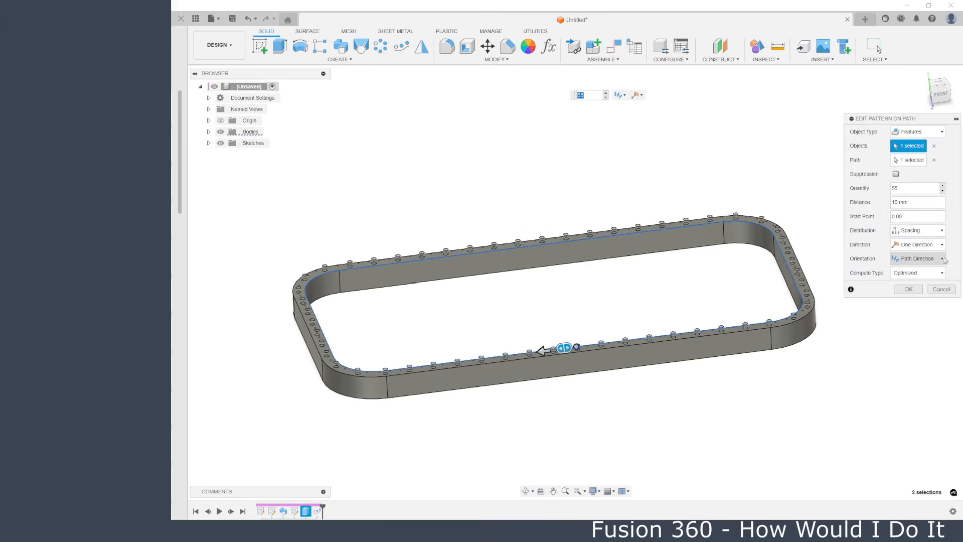
left_click(942, 260)
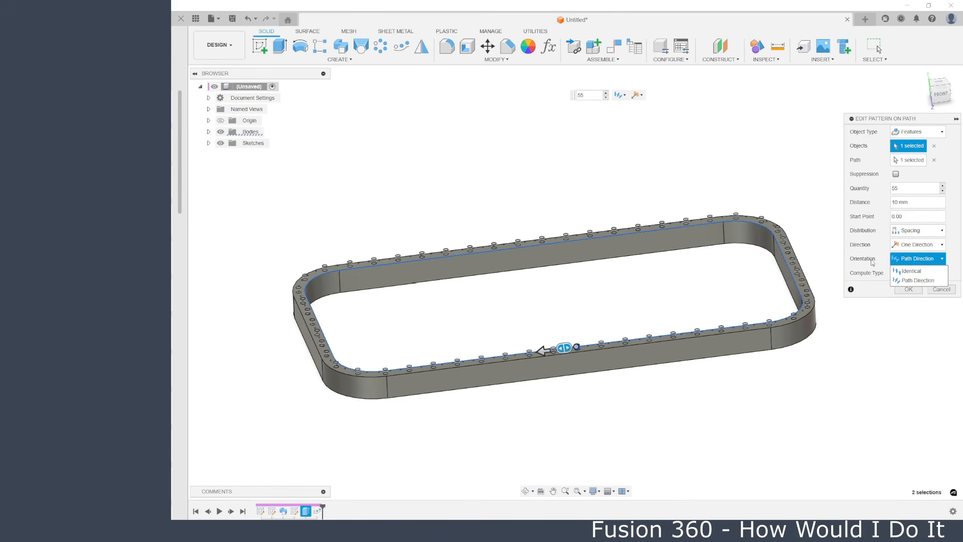
left_click(943, 260)
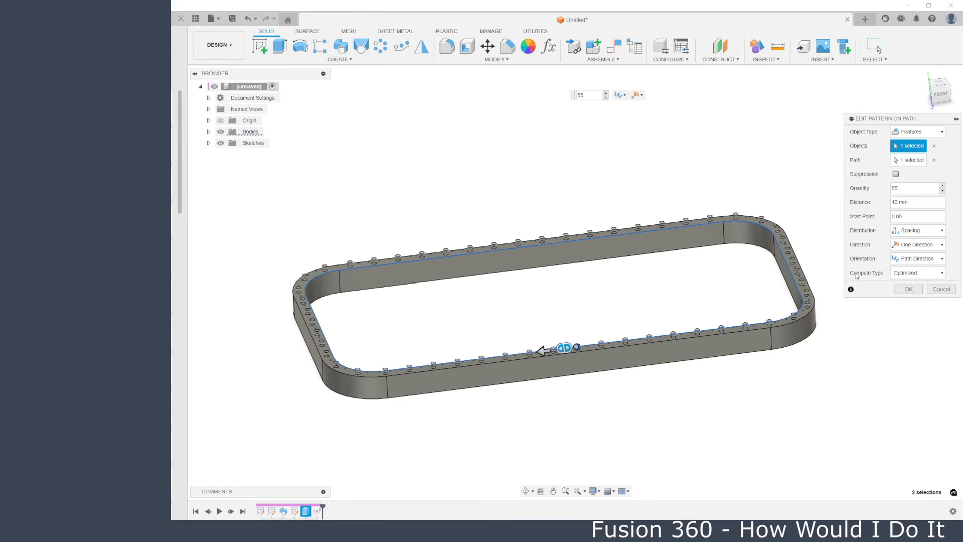
Switch the pattern's compute type to Identical for comparison, return it to Optimized and accept the edit.
left_click(939, 274)
left_click(909, 294)
left_click(929, 277)
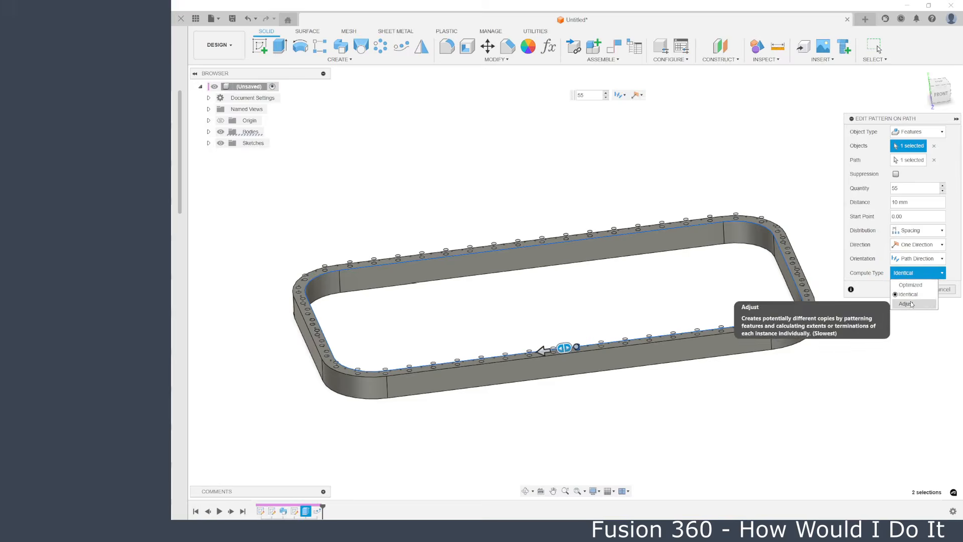
left_click(913, 285)
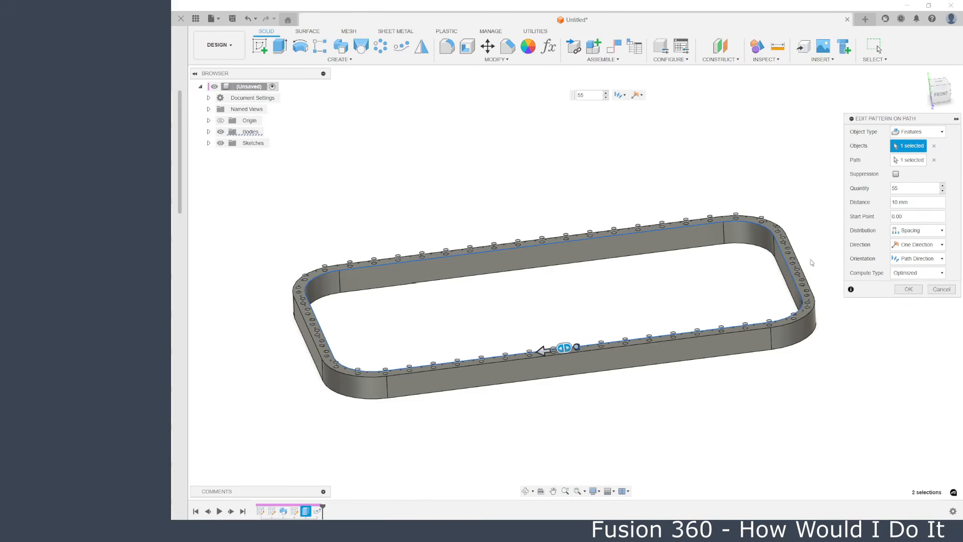
middle_click_drag(809, 263, 767, 262, "shift")
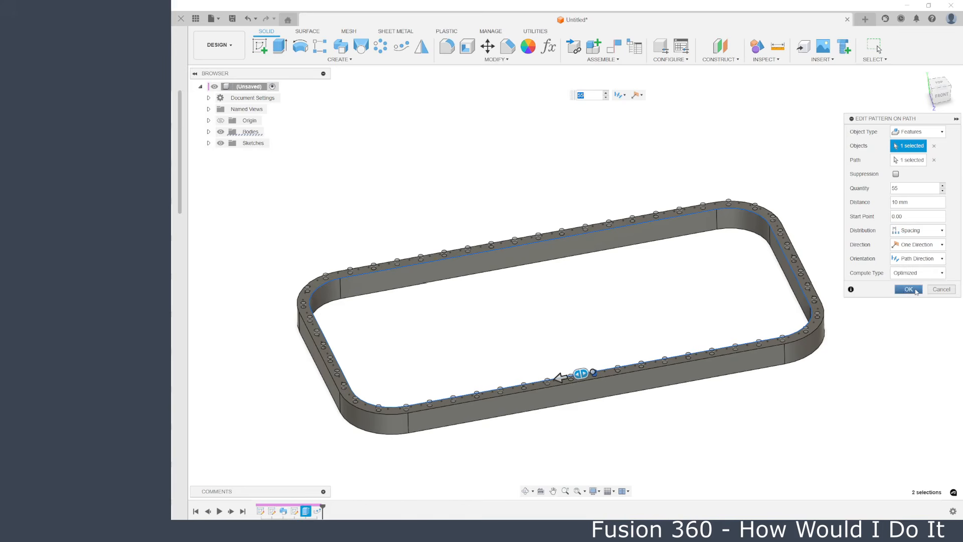
left_click(907, 289)
middle_click_drag(702, 310, 655, 285, "shift")
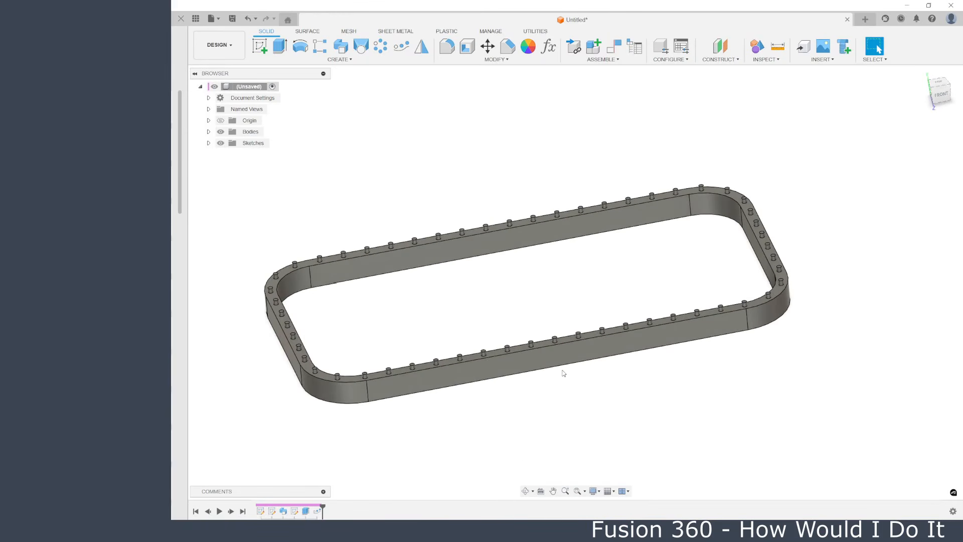
mouse_move(564, 373)
middle_mouse_down("shift")
mouse_move(559, 351)
mouse_move(583, 344)
mouse_move(558, 340)
mouse_move(577, 364)
middle_mouse_up("shift")
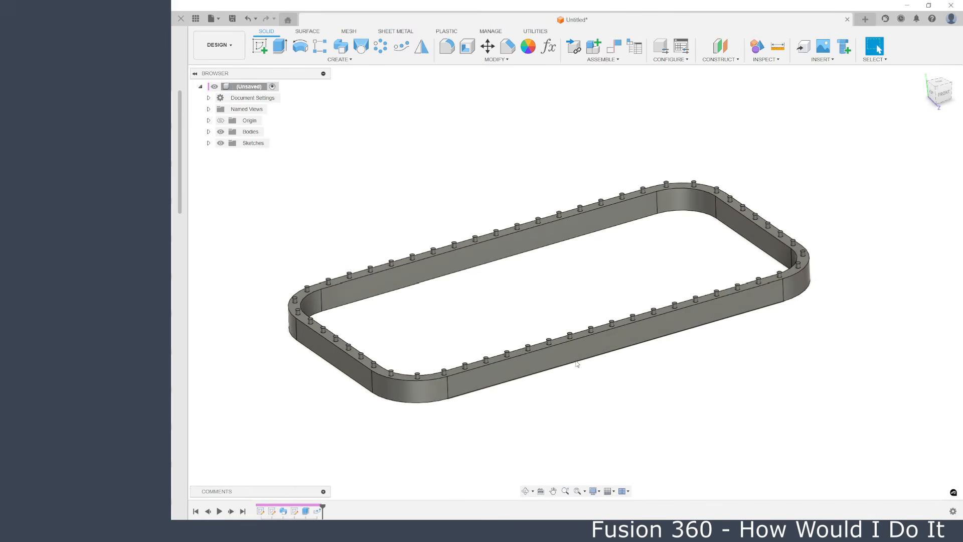